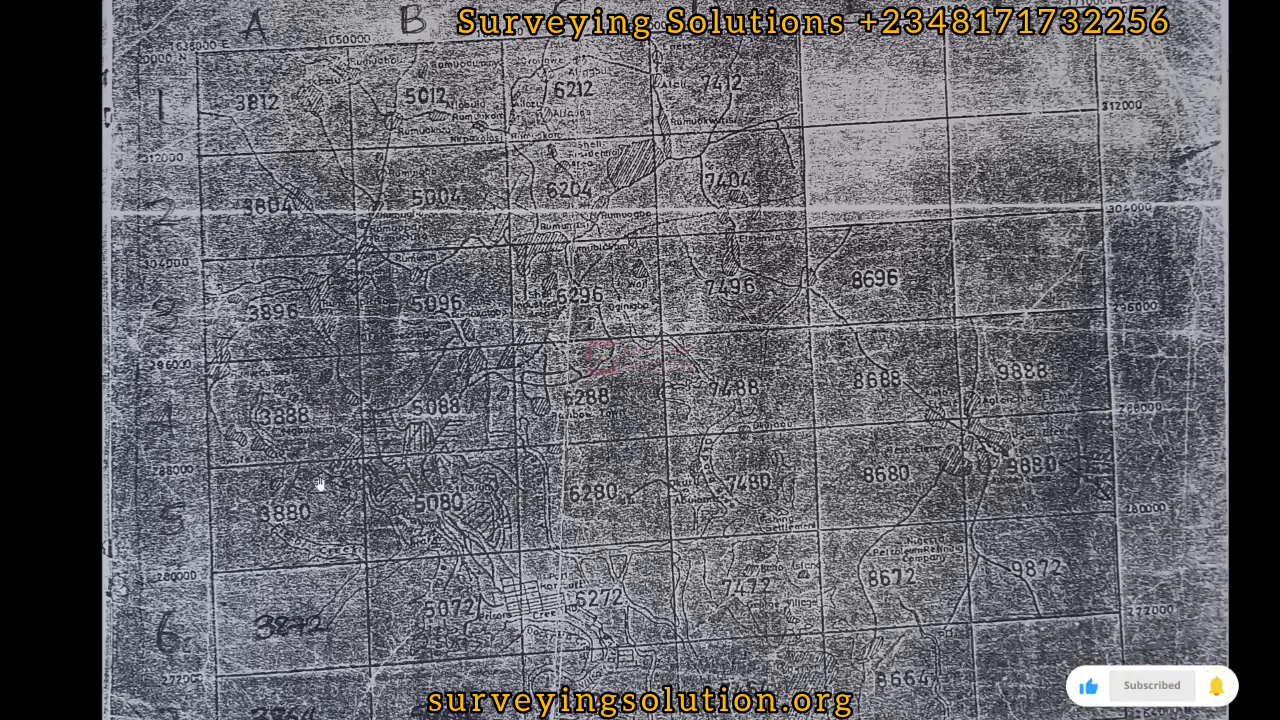
pyautogui.scroll(-1, 325, 500)
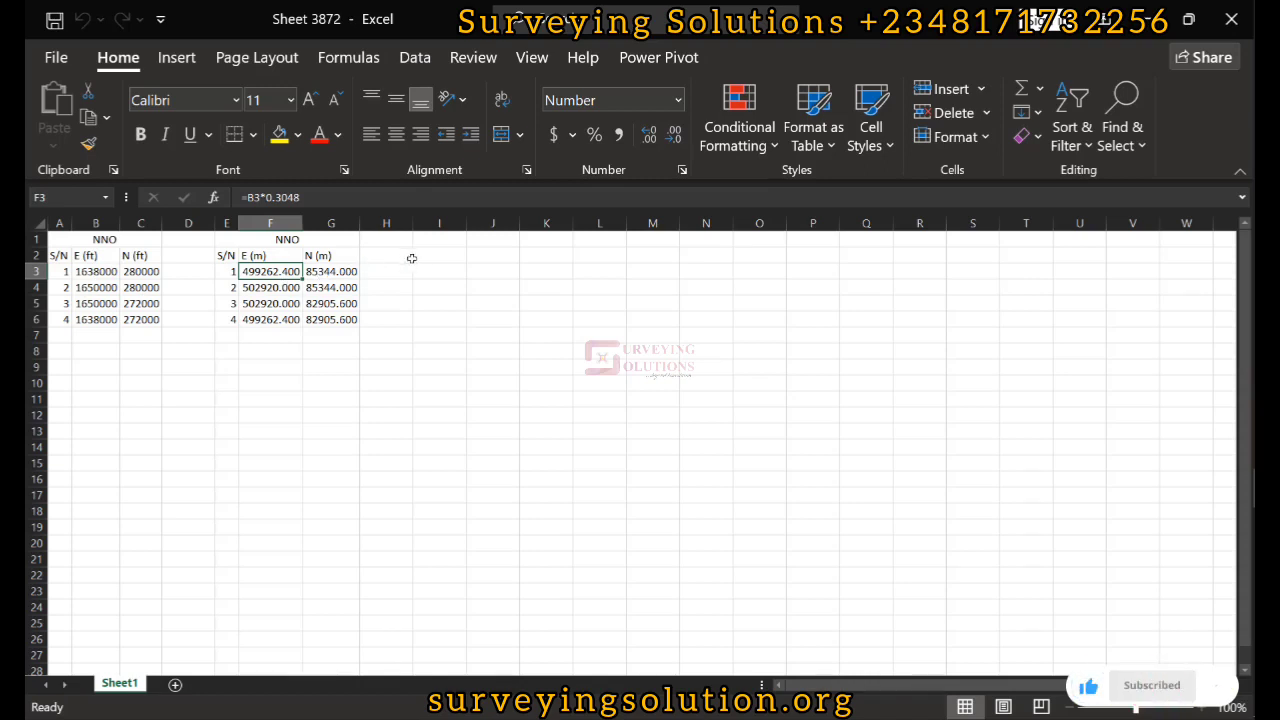
# - Check the feet-to-metre formula in F3, enter =B3*0.3048 in cell I3, and widen column I slightly
pyautogui.click(296, 197)
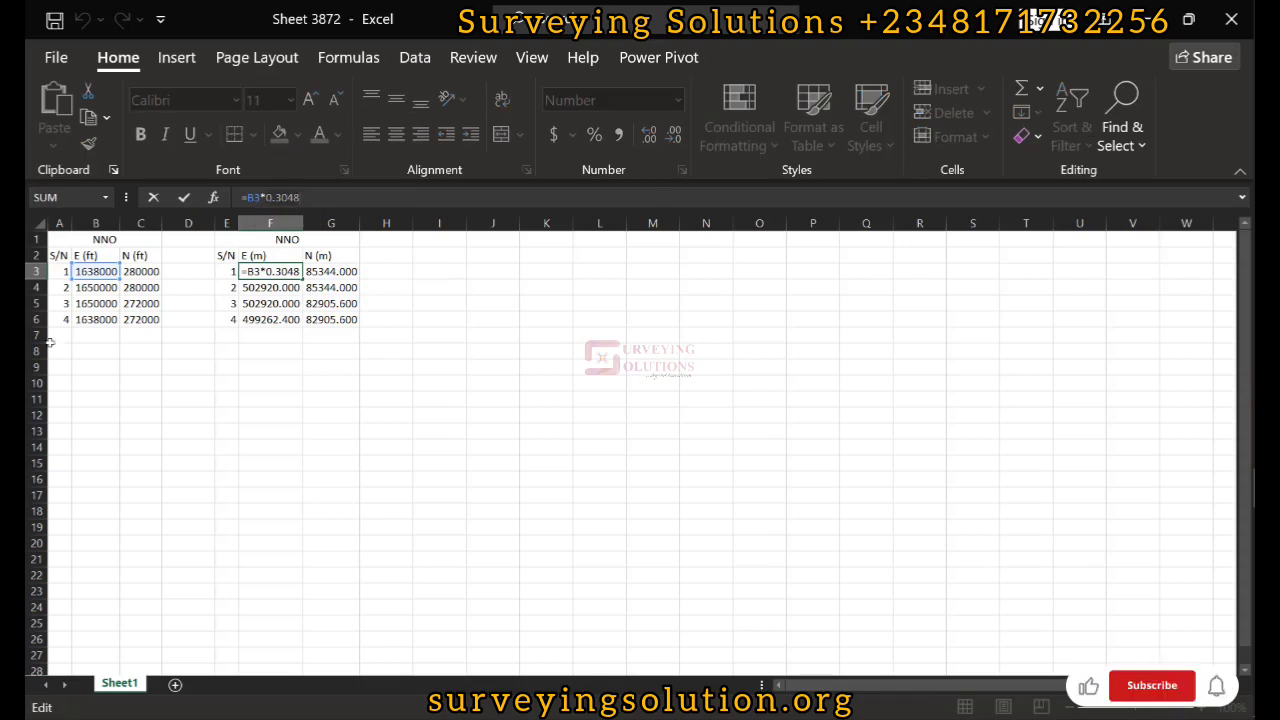
pyautogui.hotkey('ctrl', 'Return')
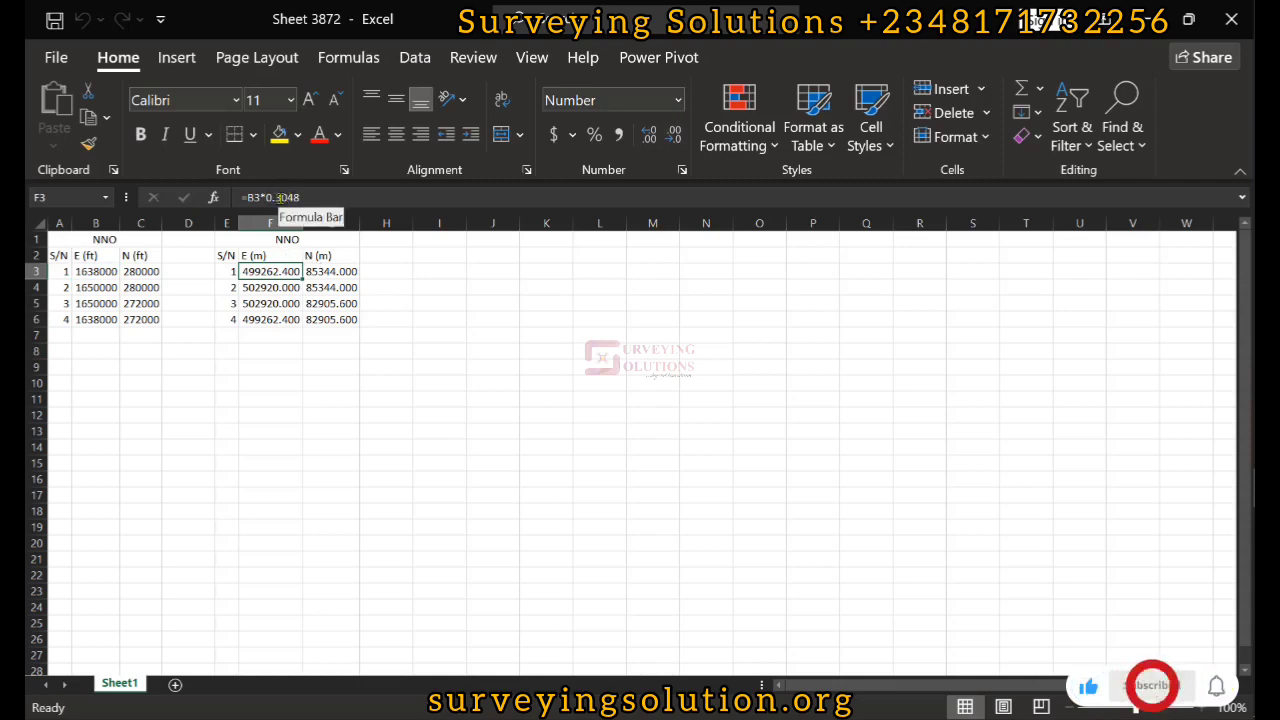
pyautogui.click(421, 271)
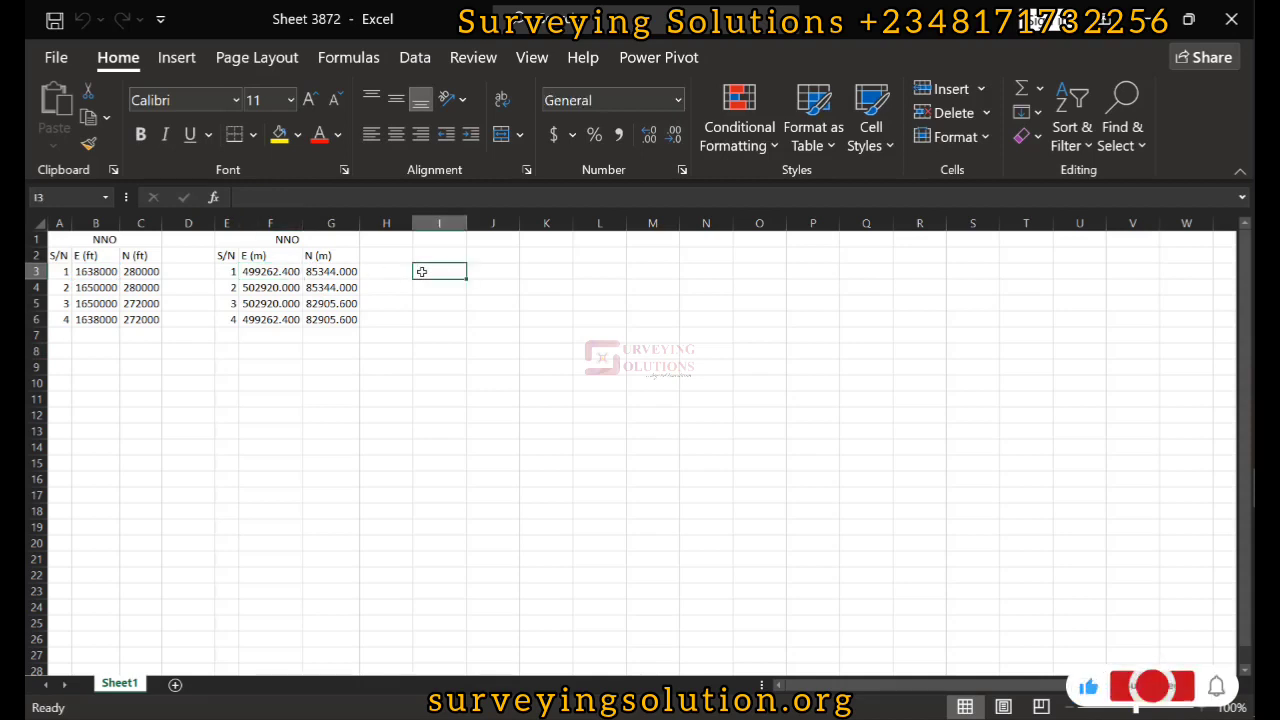
pyautogui.write('=')
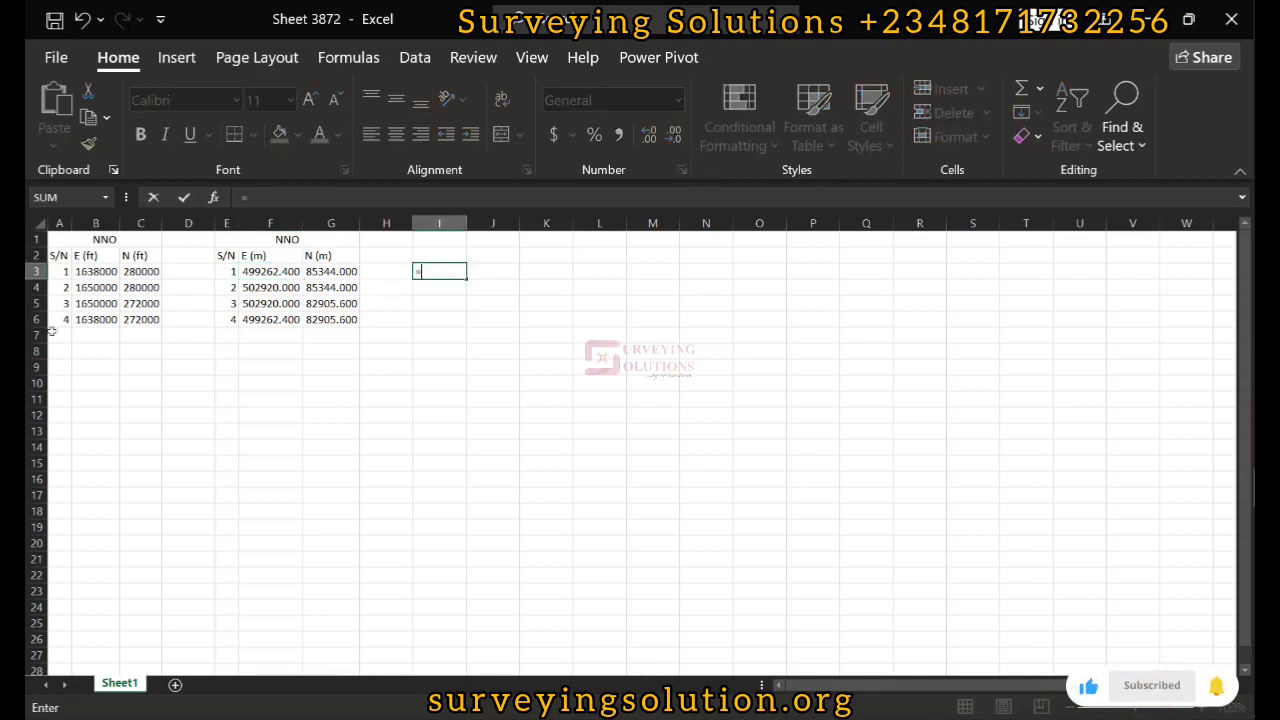
pyautogui.click(93, 271)
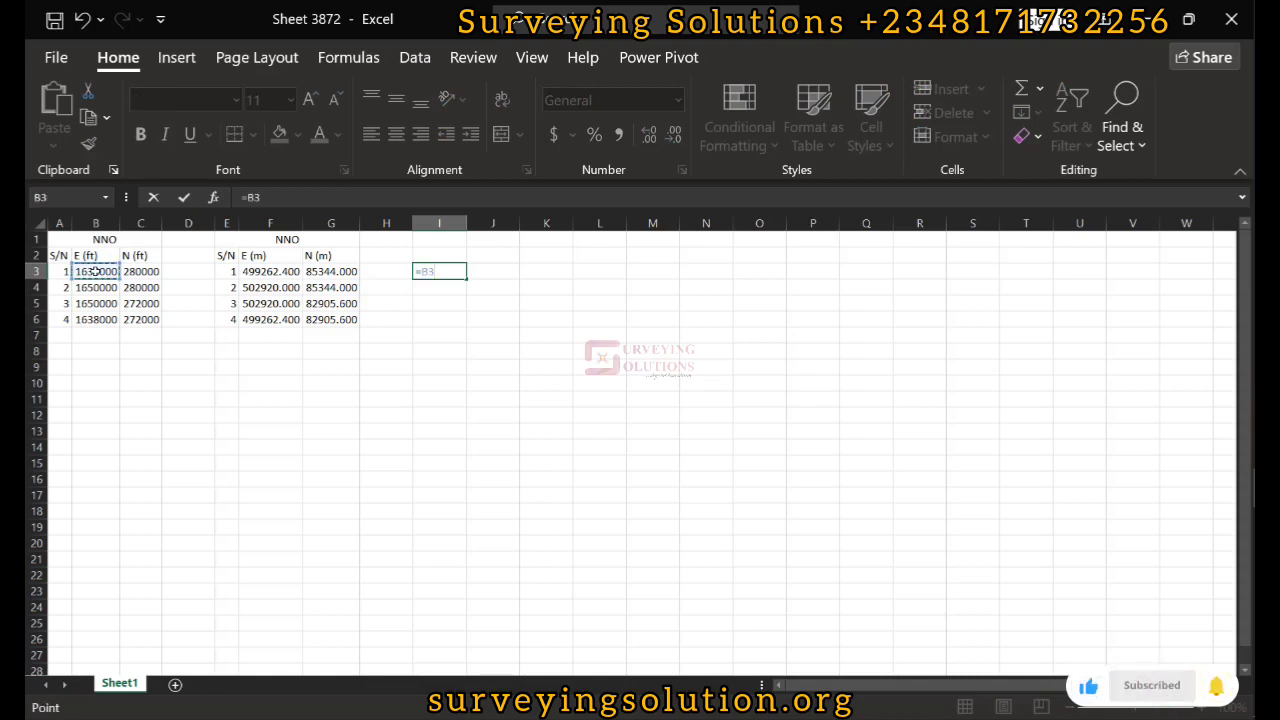
pyautogui.write('*.3048')
pyautogui.press('Return')
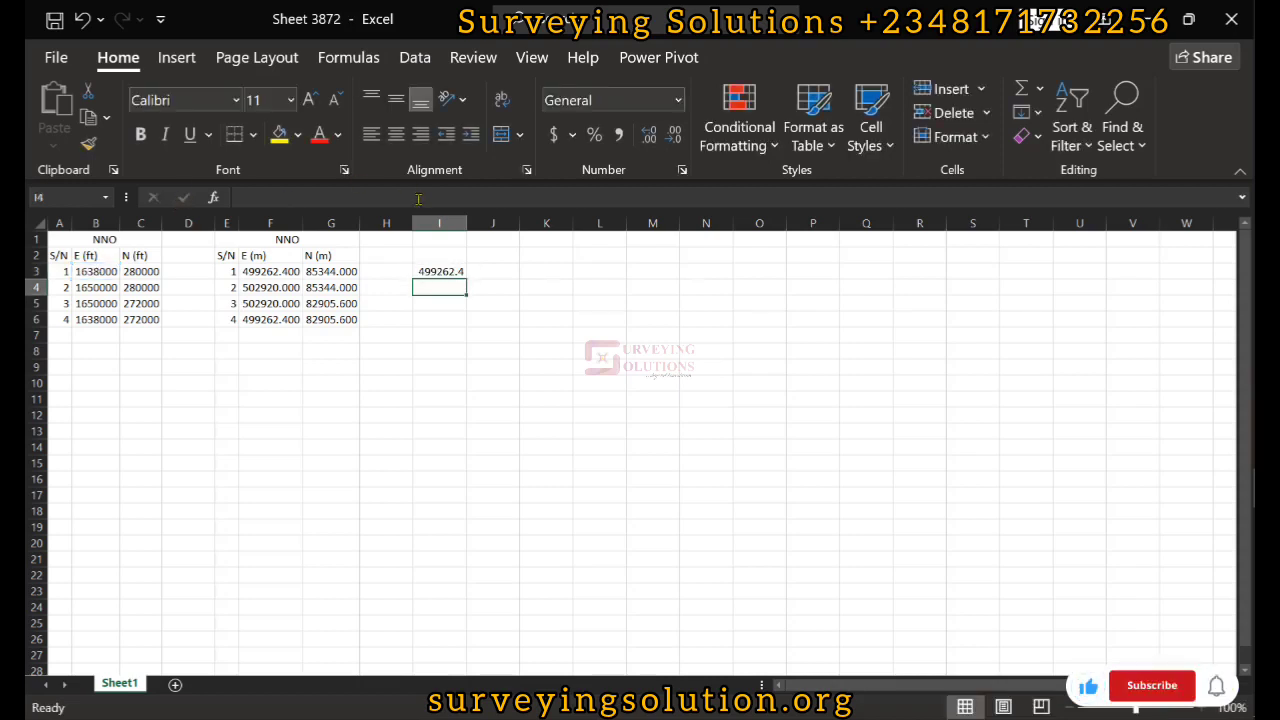
pyautogui.moveTo(465, 221); pyautogui.dragTo(478, 221)
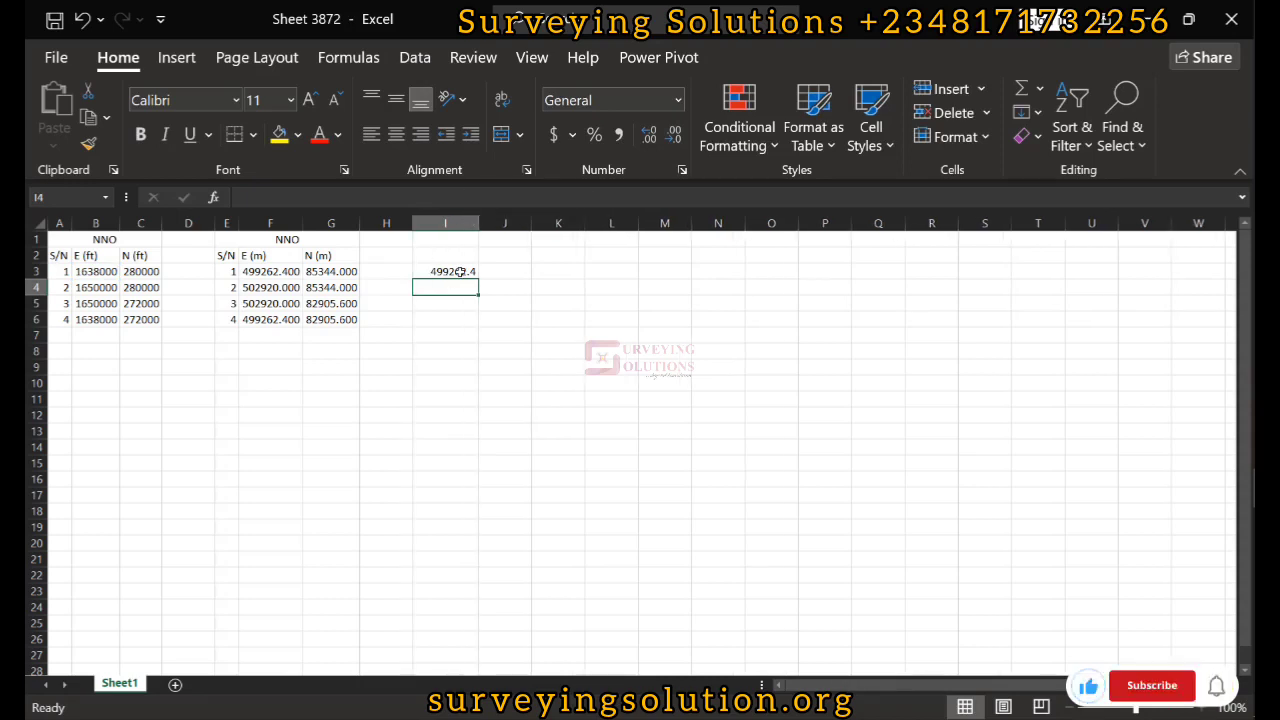
# - Fill the I3 conversion formula across the range I3:J6 and show the results with three decimal places
pyautogui.click(460, 271)
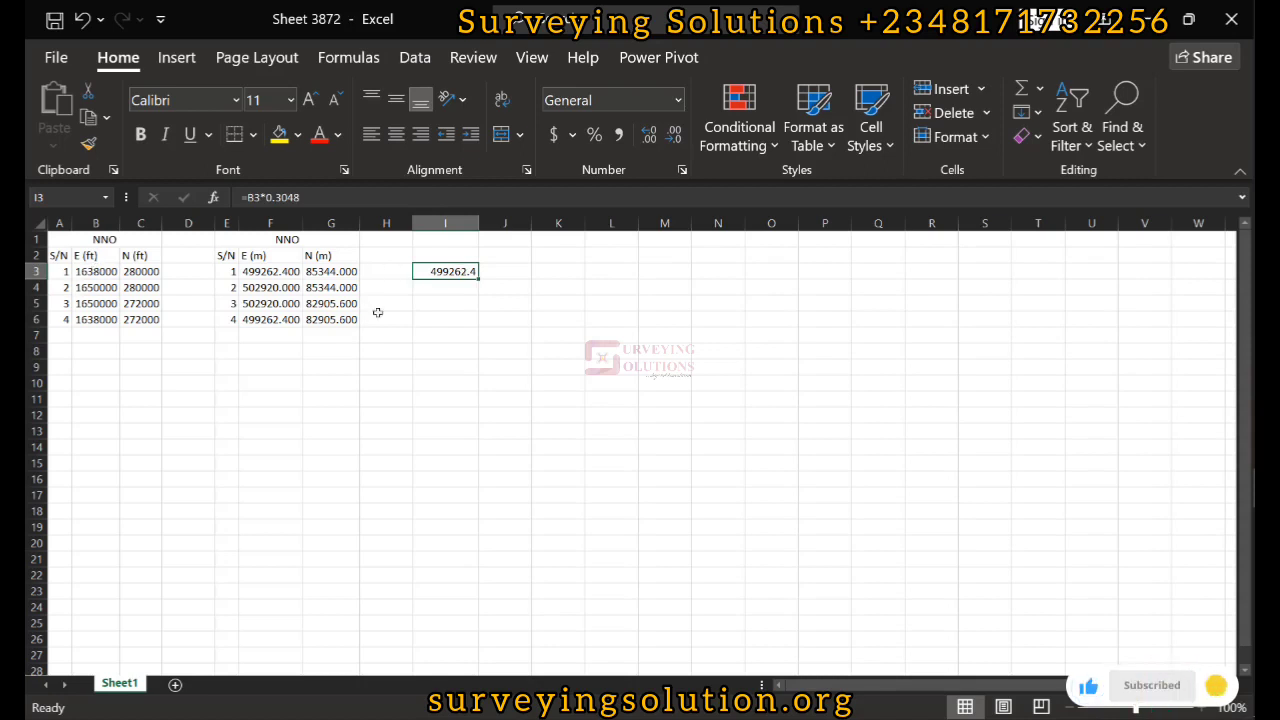
pyautogui.moveTo(479, 278); pyautogui.dragTo(470, 329)
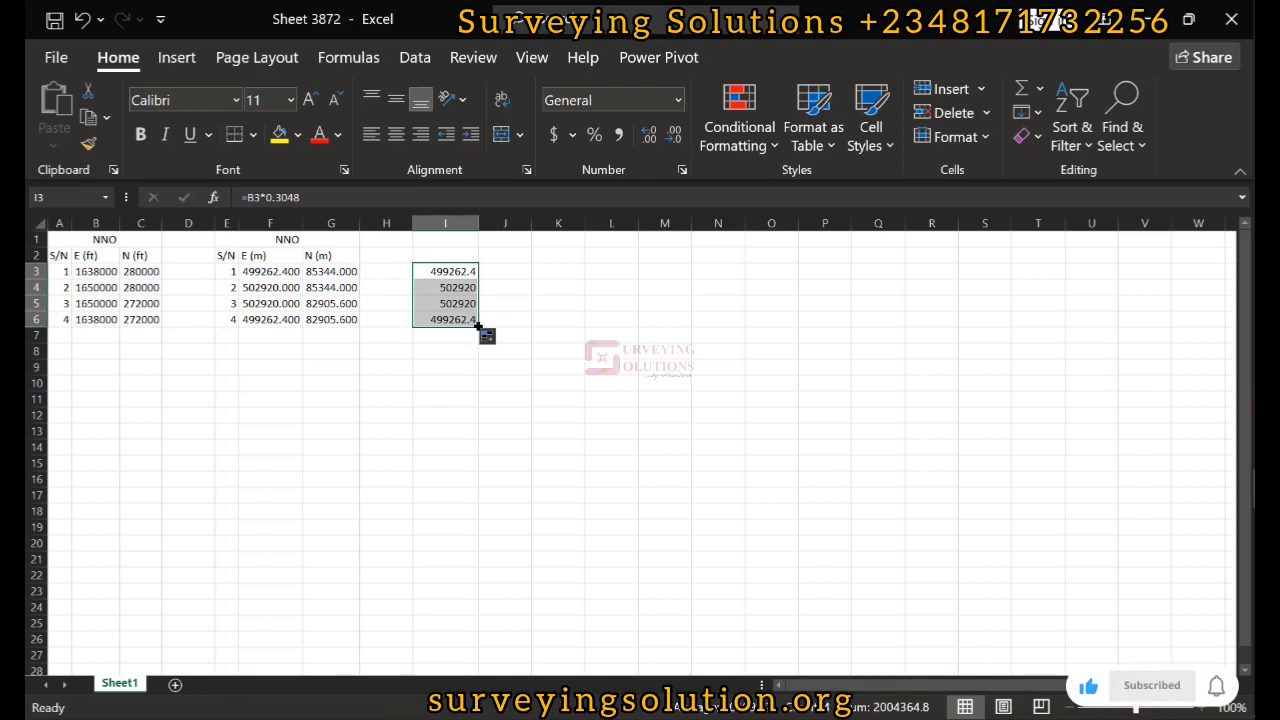
pyautogui.moveTo(478, 326); pyautogui.dragTo(518, 322)
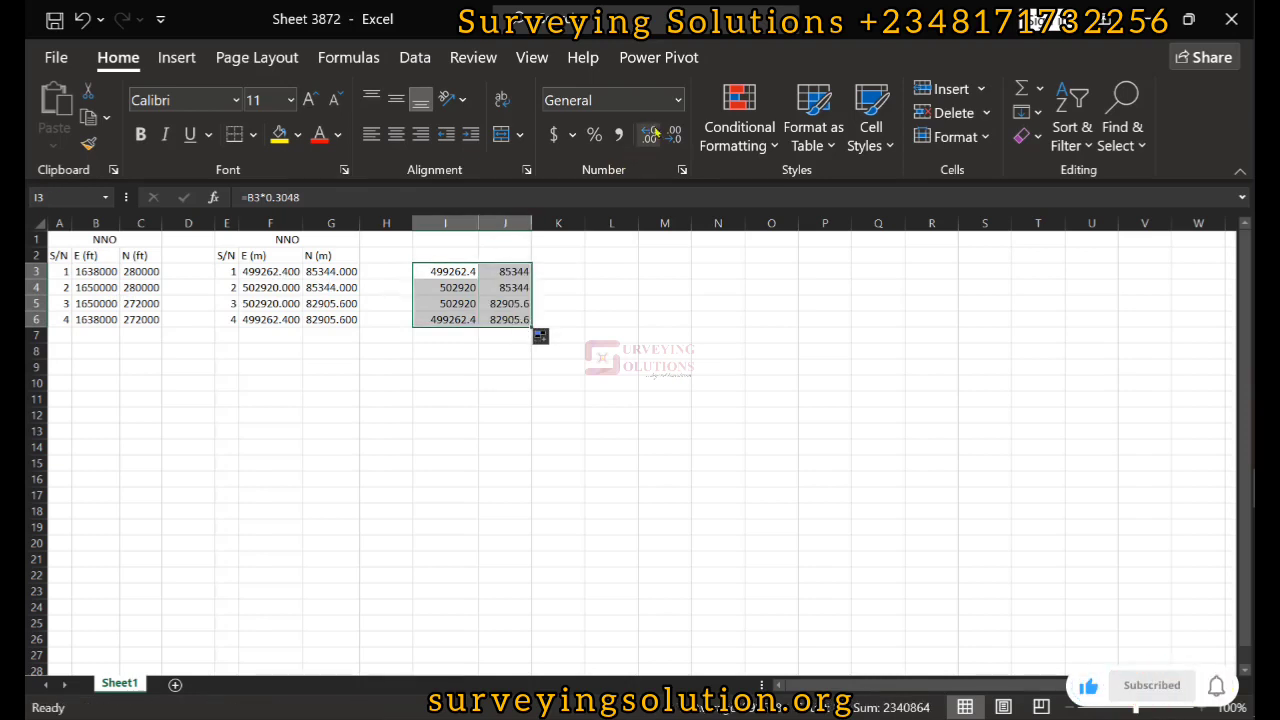
pyautogui.click(650, 139)
pyautogui.click(650, 139)
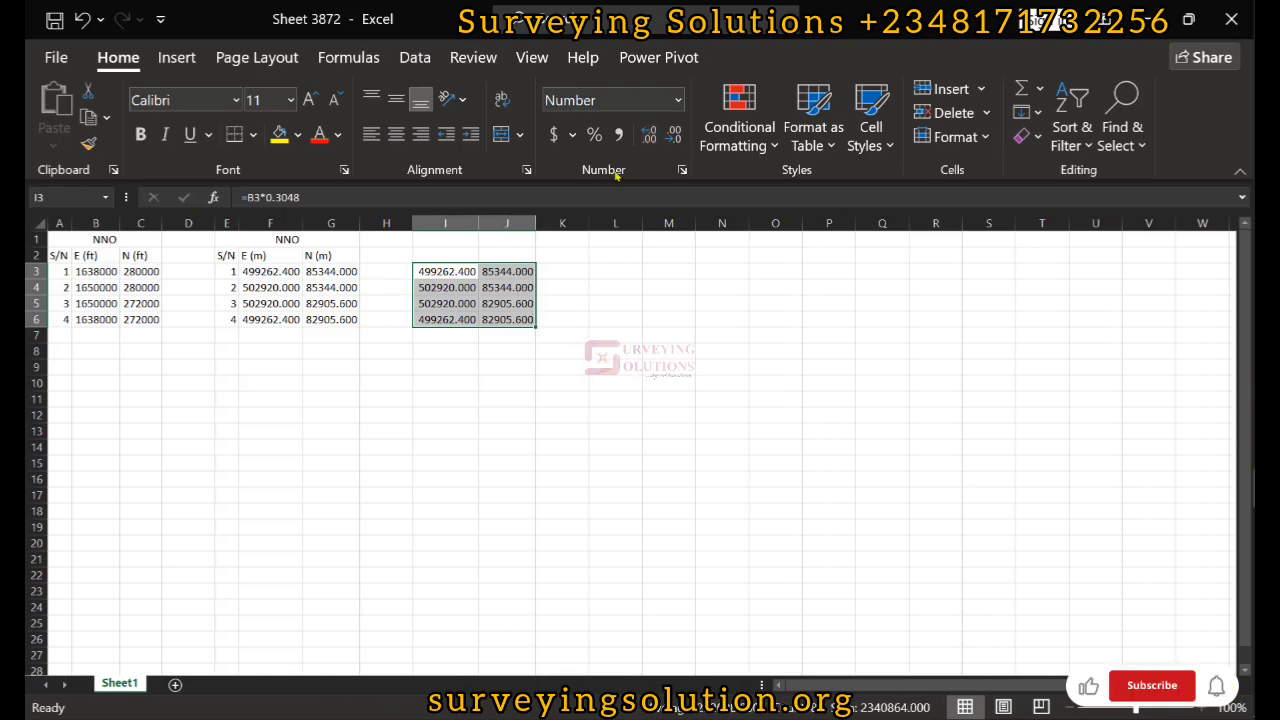
pyautogui.click(265, 272)
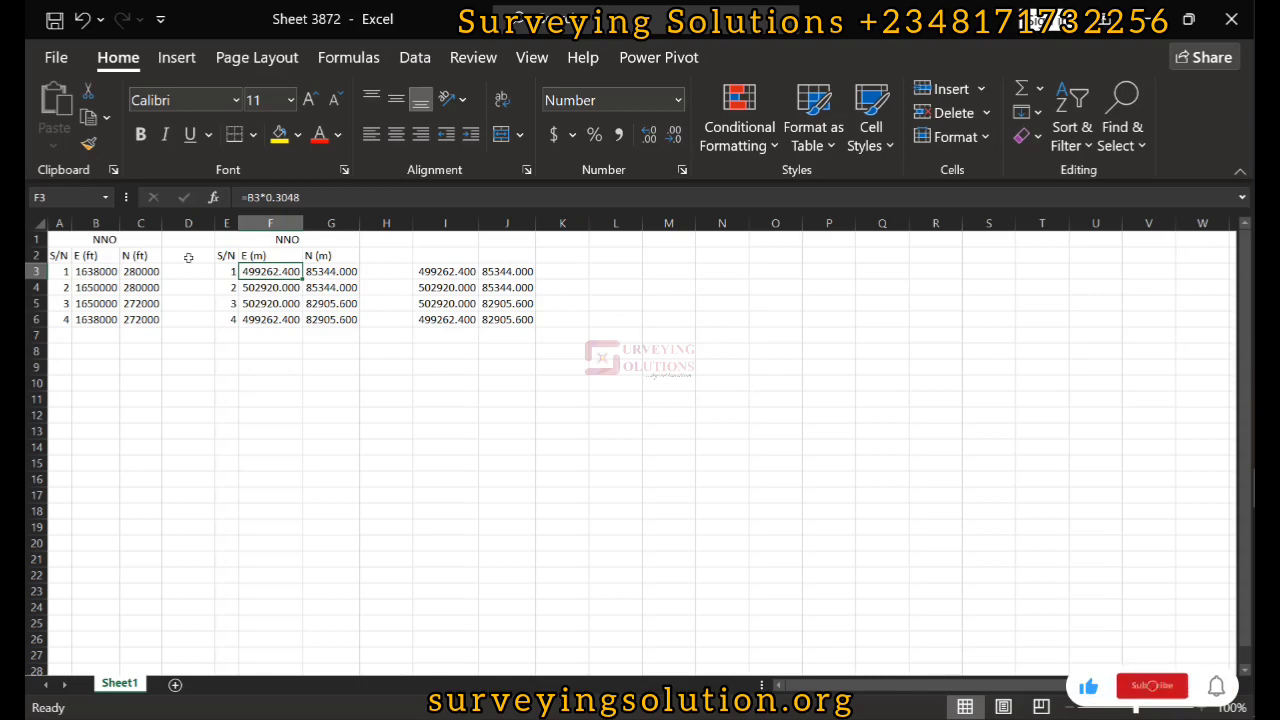
pyautogui.click(85, 239)
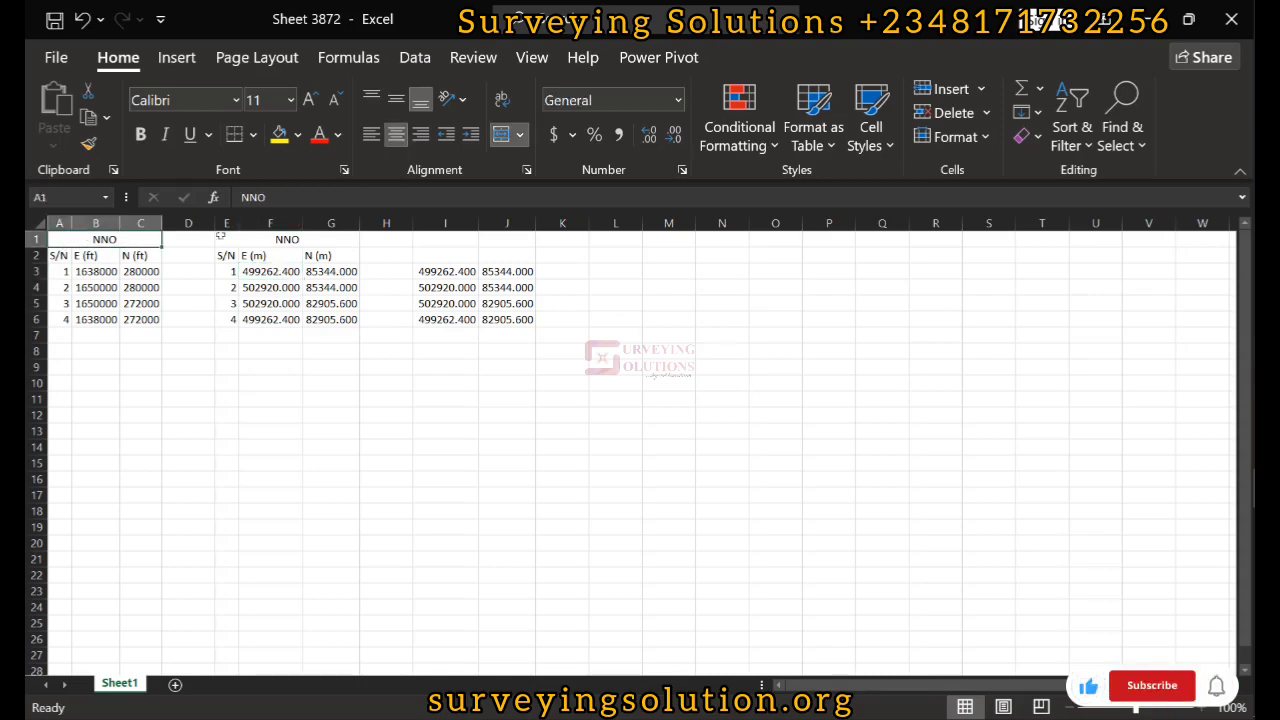
pyautogui.click(288, 239)
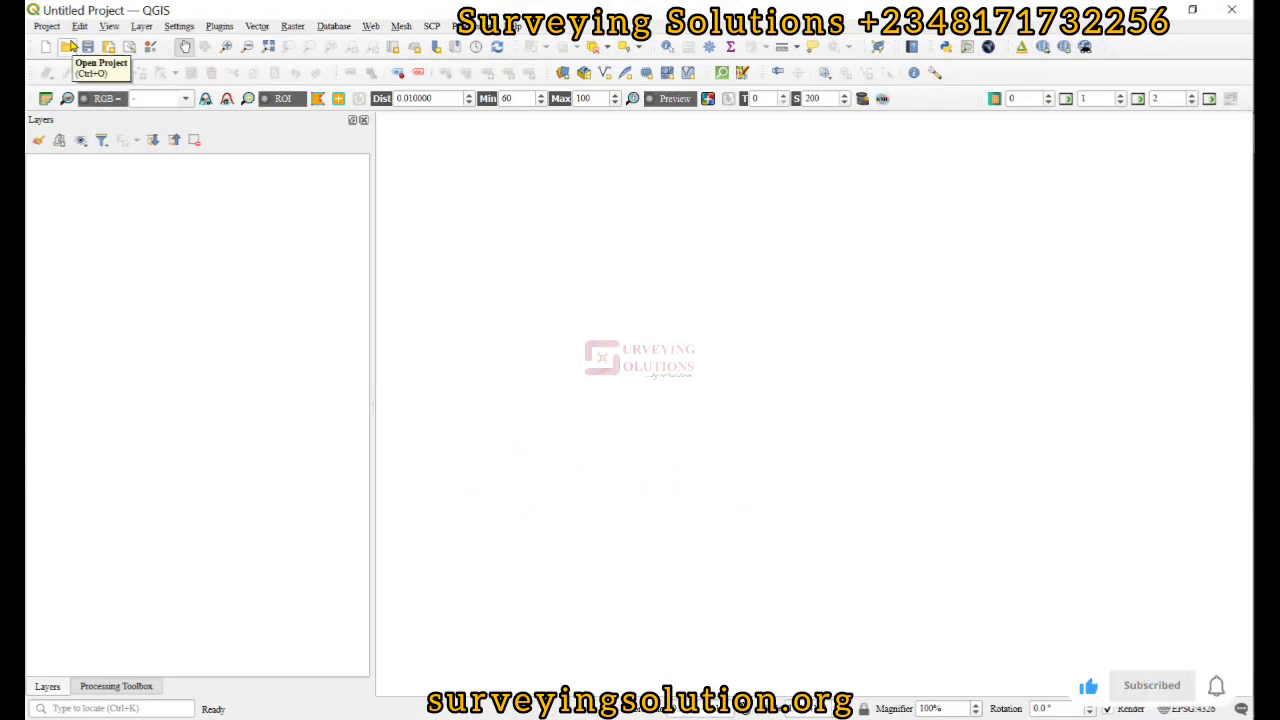
# - In QGIS, choose the file Sheet 3872 B.csv from the Map Making folder as the source of a delimited text layer
pyautogui.hotkey('ctrl', 'shift', 't')
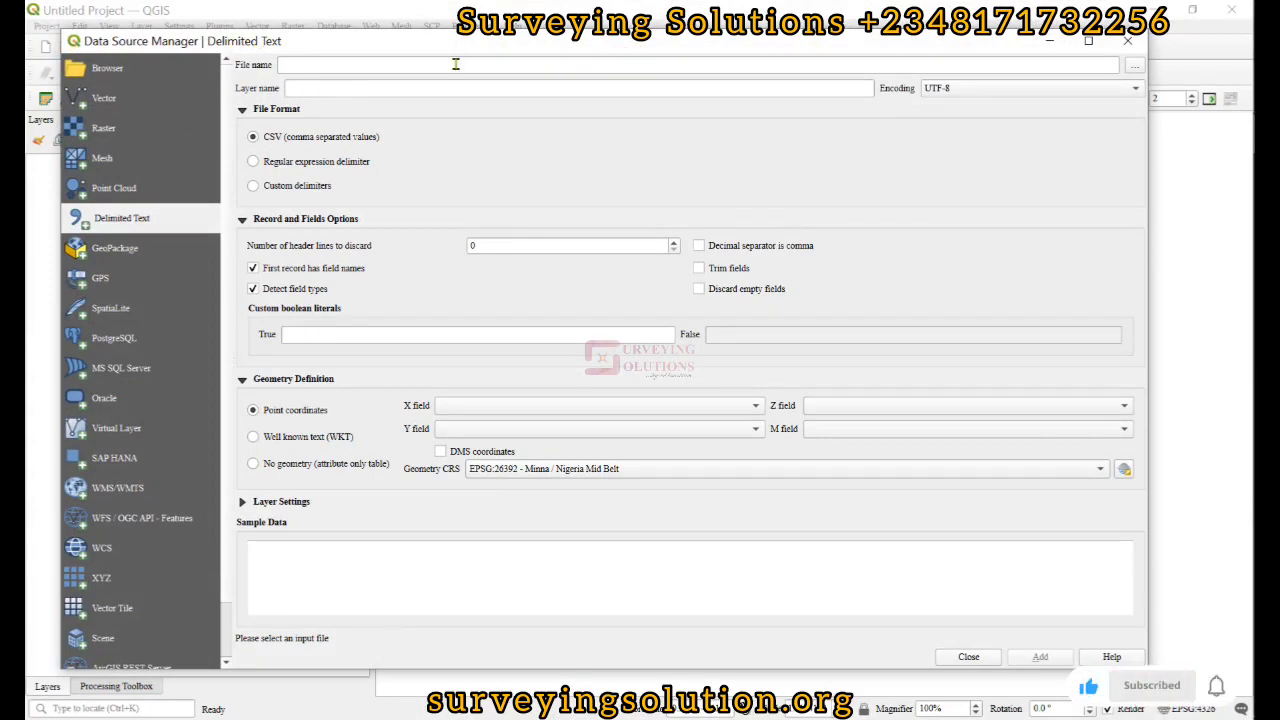
pyautogui.click(1133, 66)
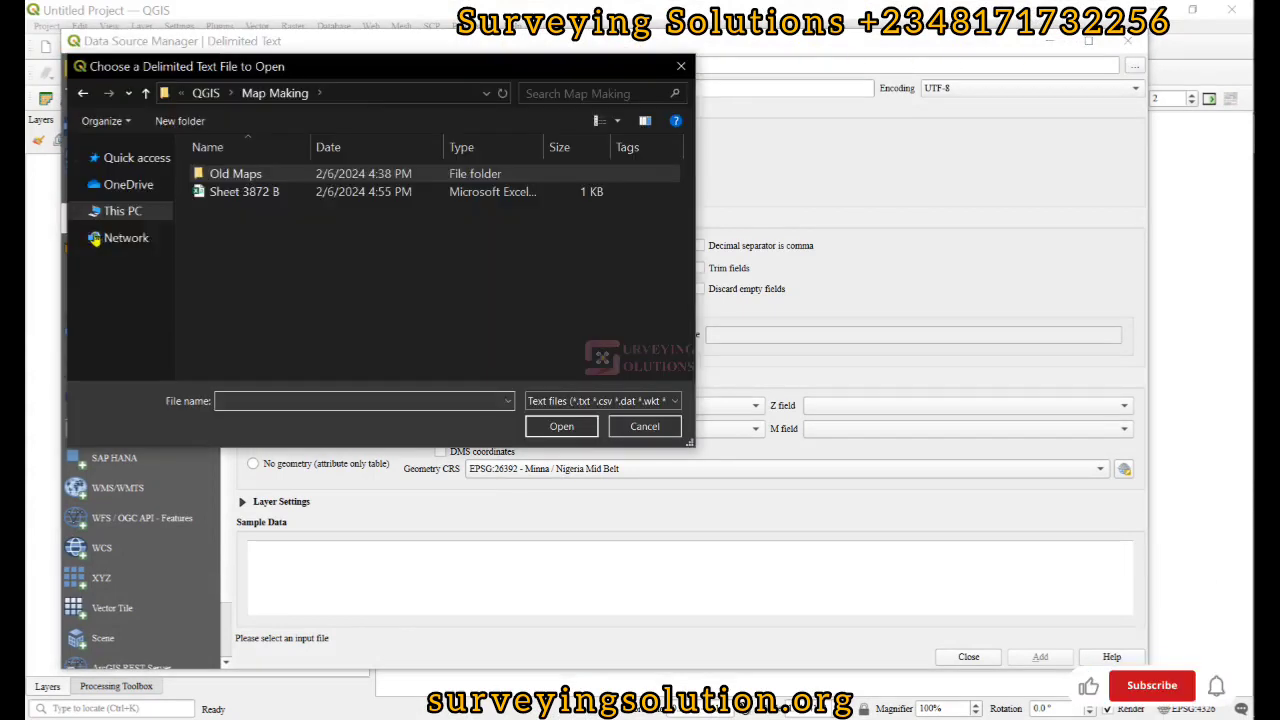
pyautogui.click(255, 194)
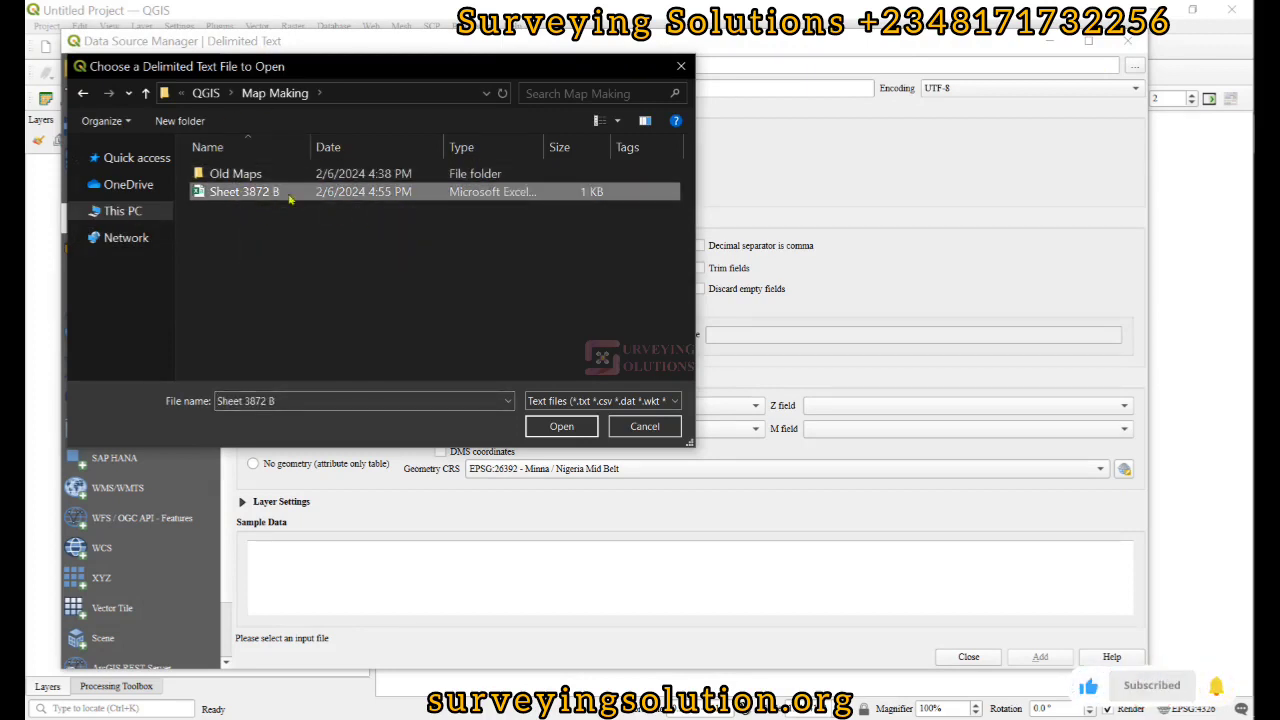
pyautogui.click(561, 426)
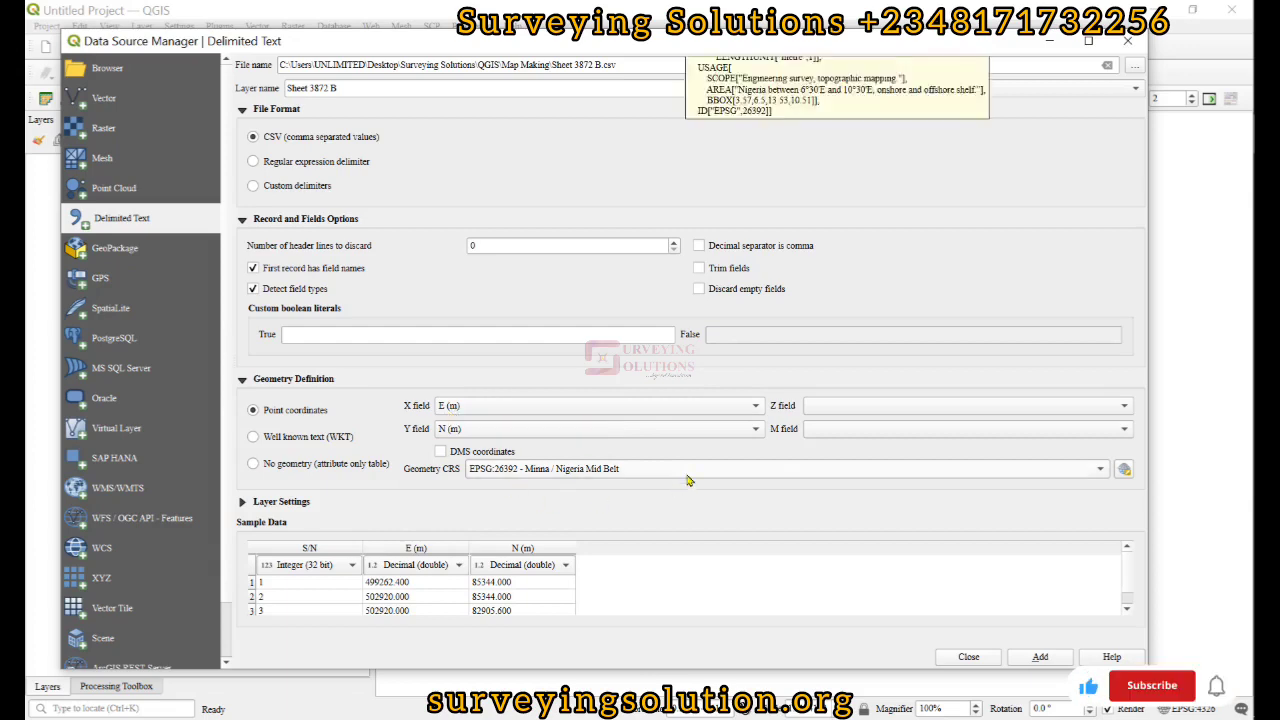
# - Confirm Minna / Nigeria Mid Belt (EPSG:26392) as the geometry CRS and add the point layer using the Minna to WGS 84 (2) transformation
pyautogui.click(1124, 469)
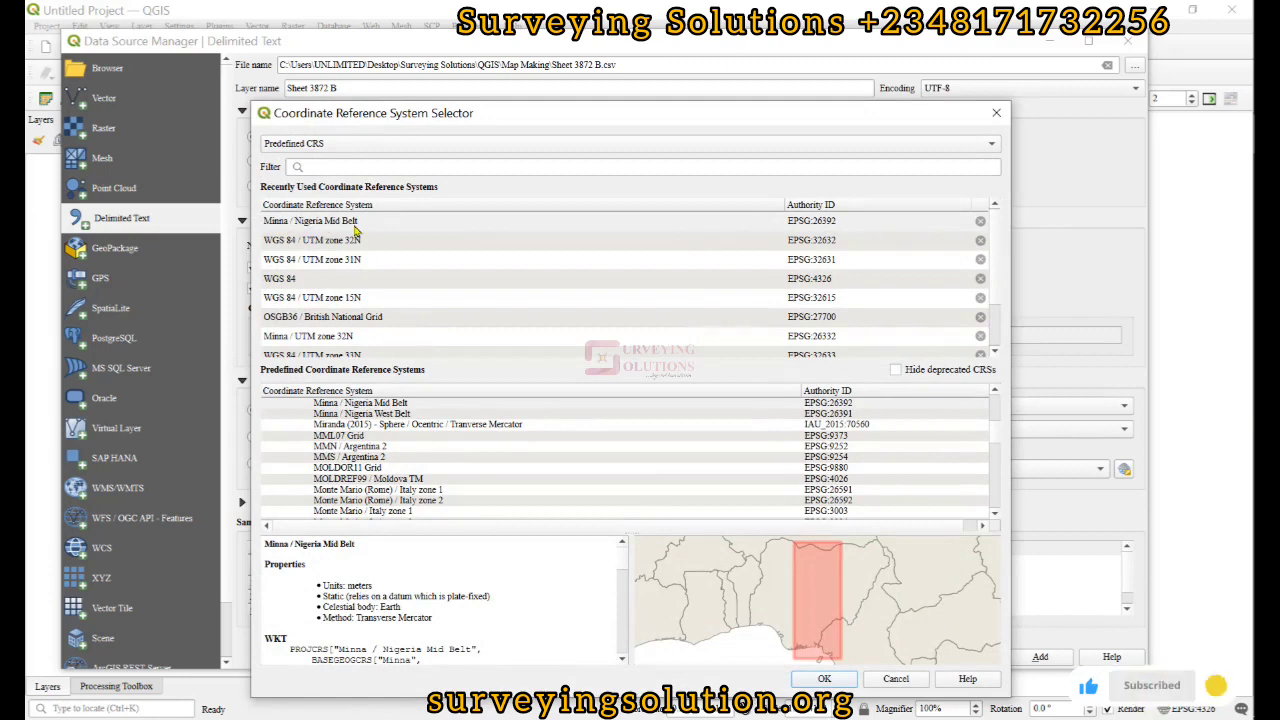
pyautogui.click(325, 222)
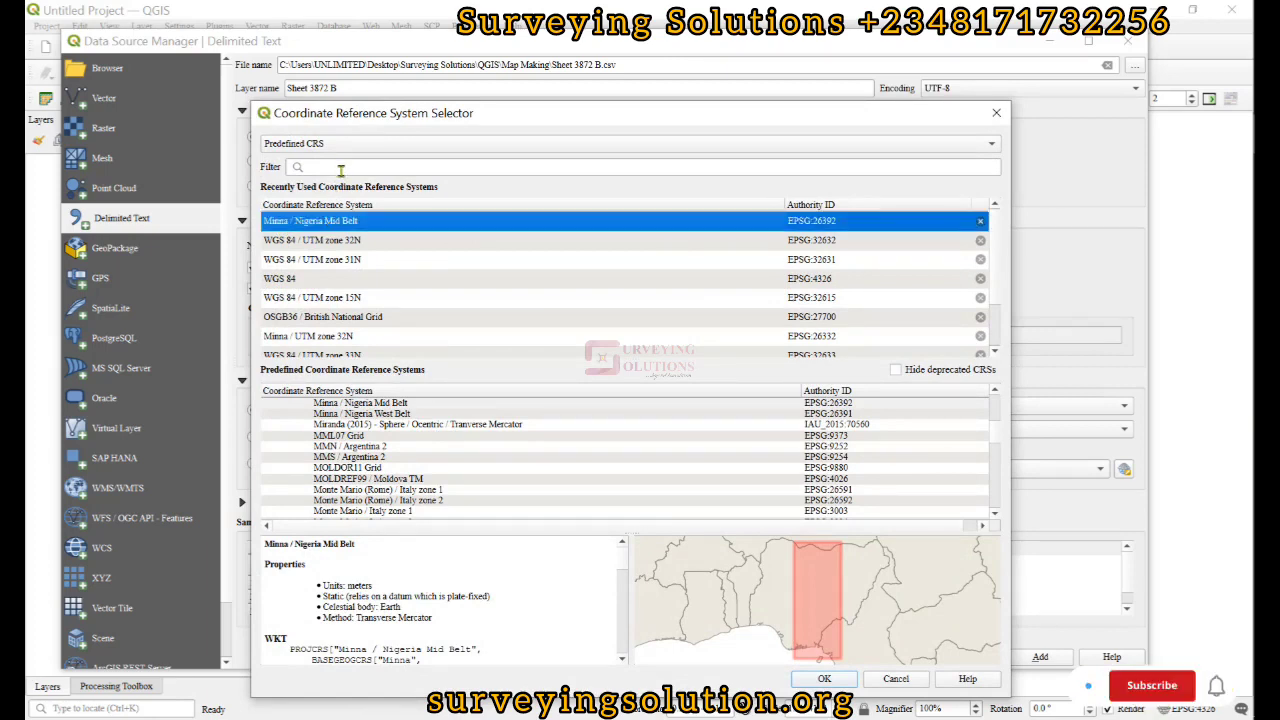
pyautogui.click(340, 168)
pyautogui.write('m')
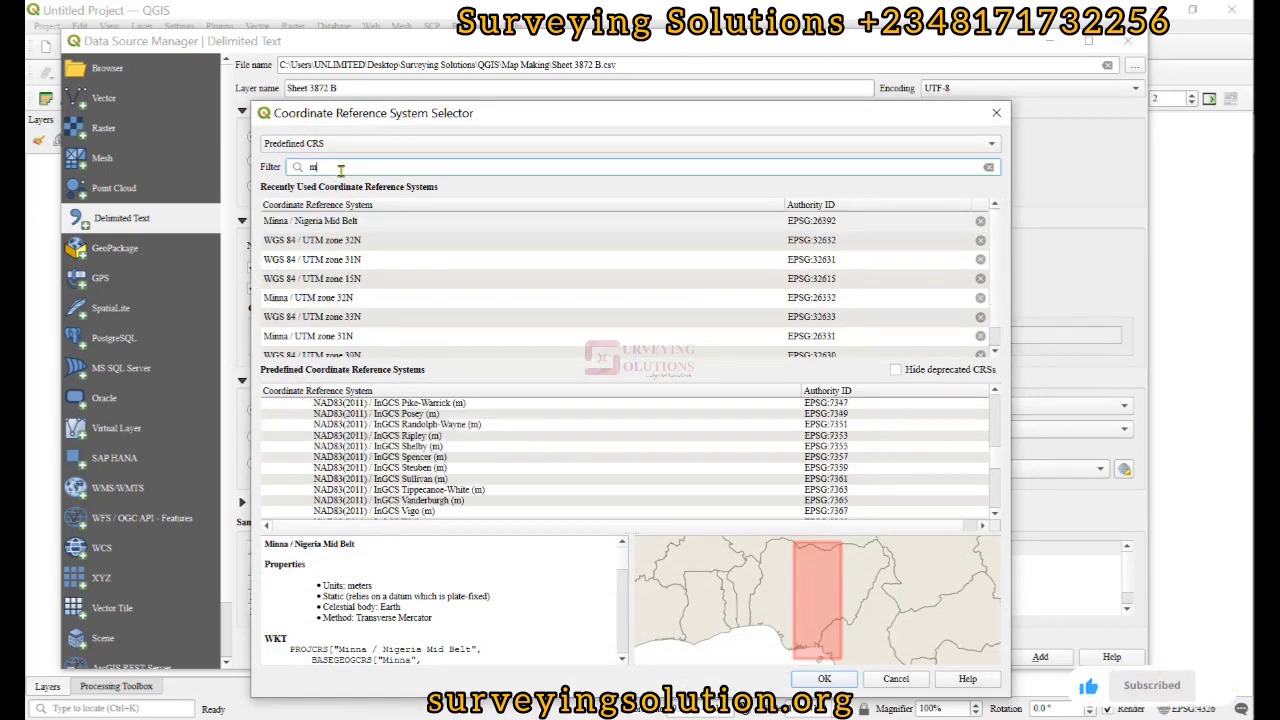
pyautogui.write('inna')
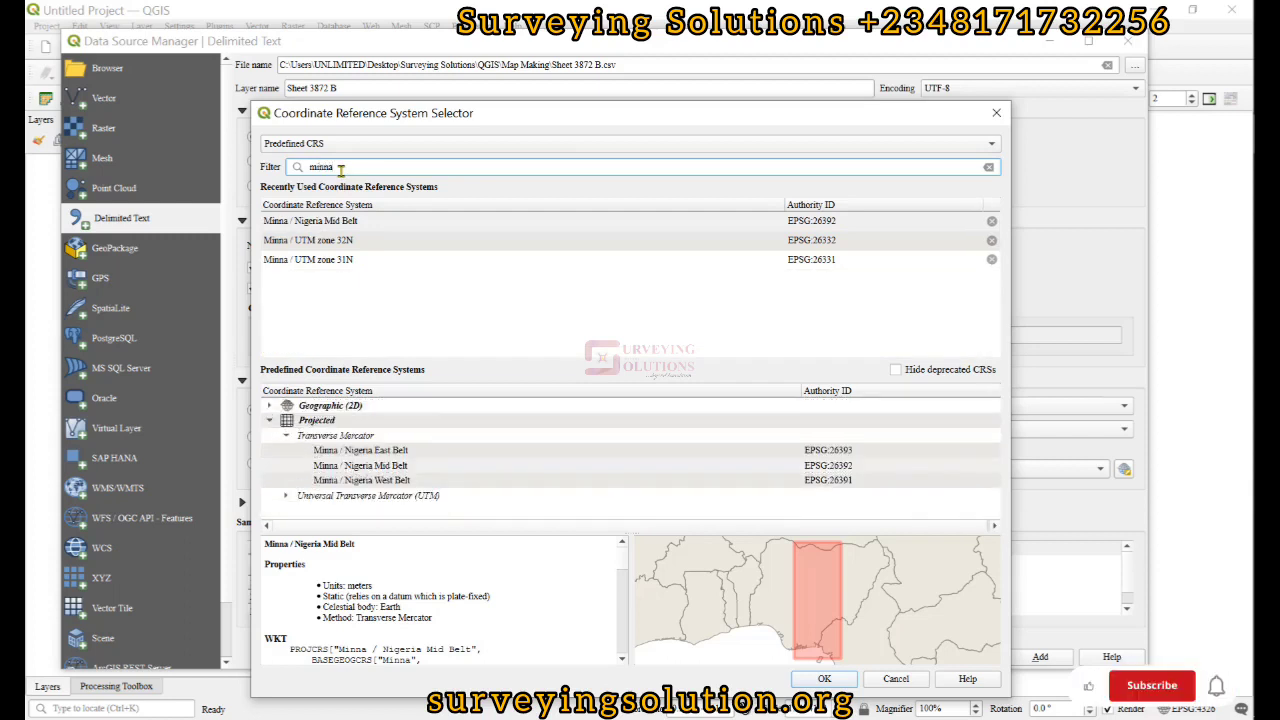
pyautogui.click(312, 224)
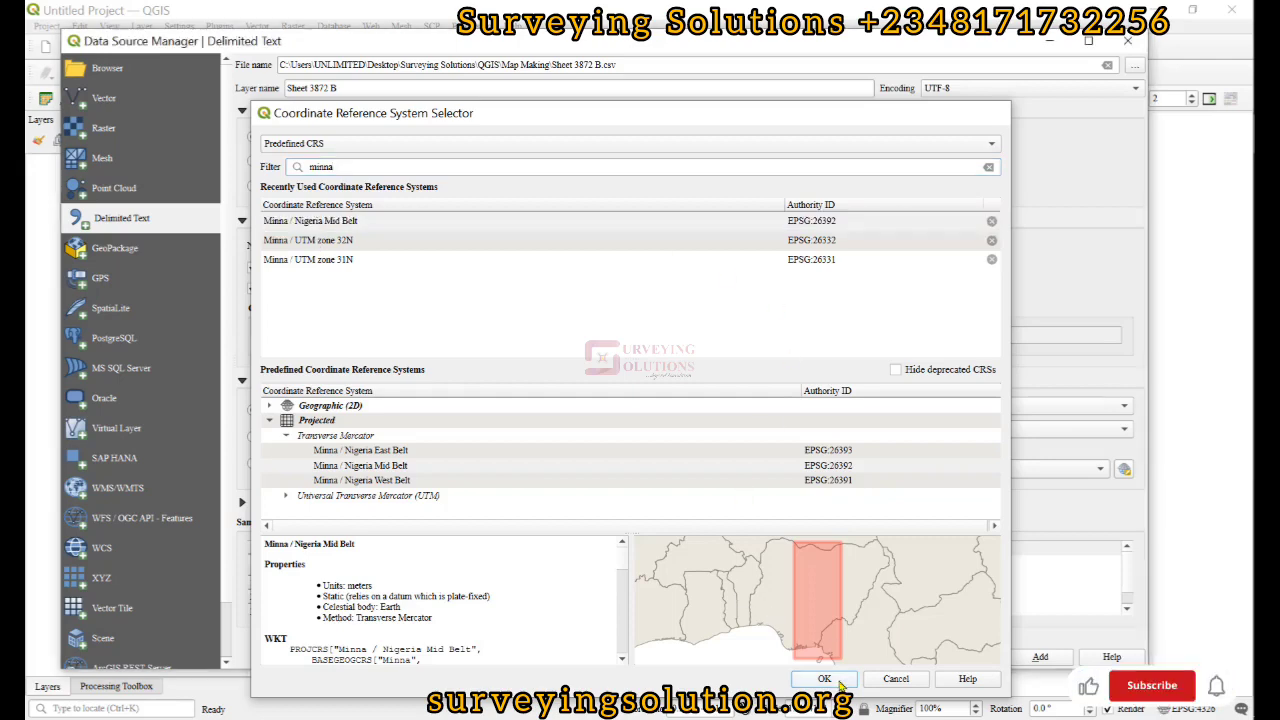
pyautogui.click(838, 684)
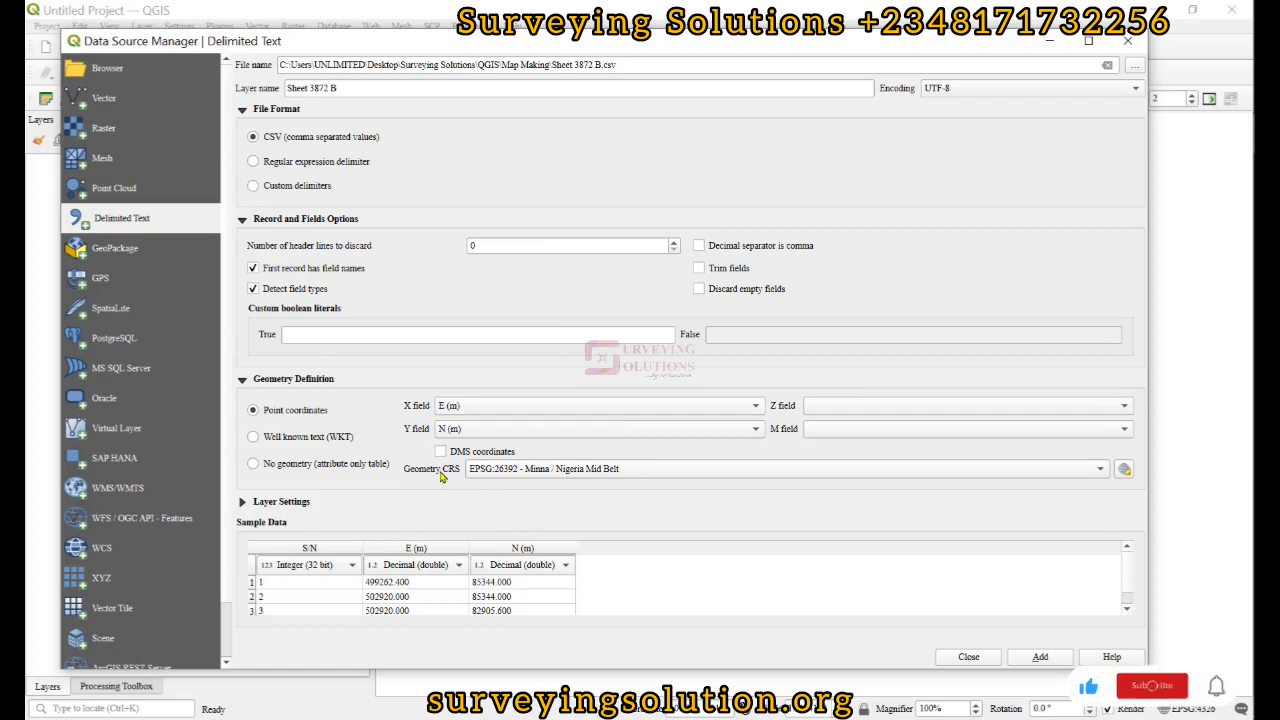
pyautogui.click(1041, 657)
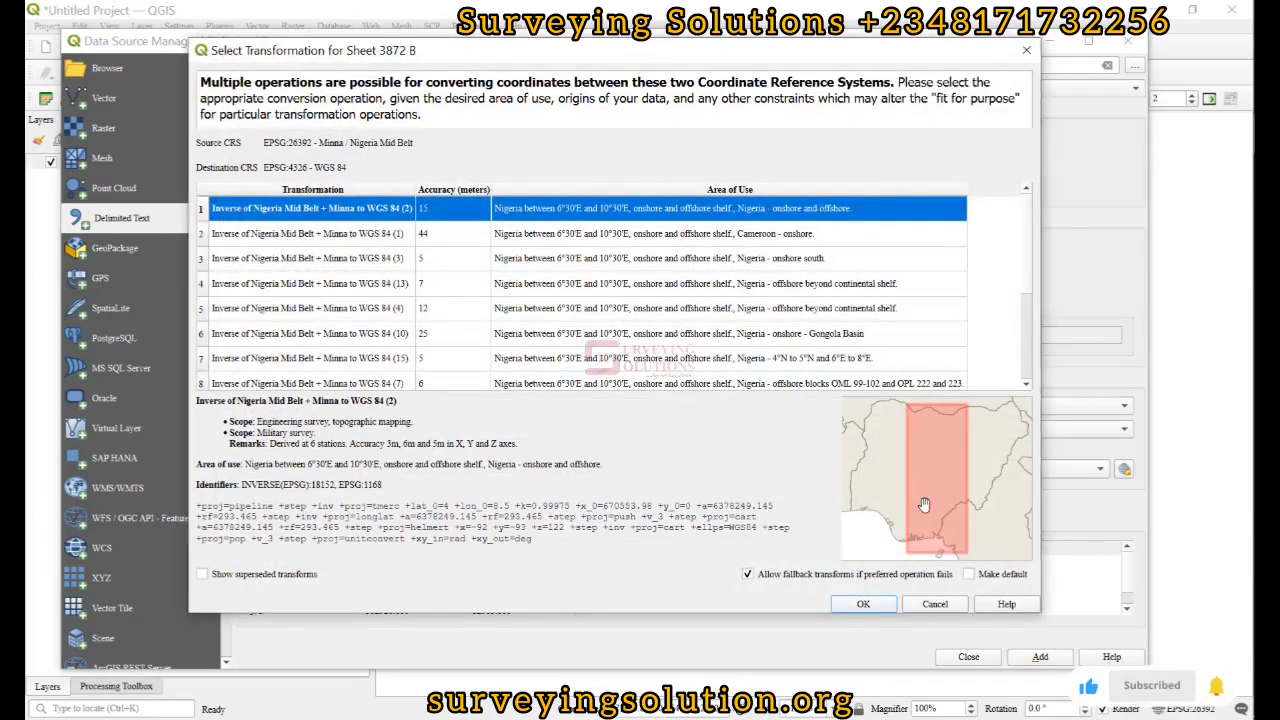
pyautogui.click(866, 604)
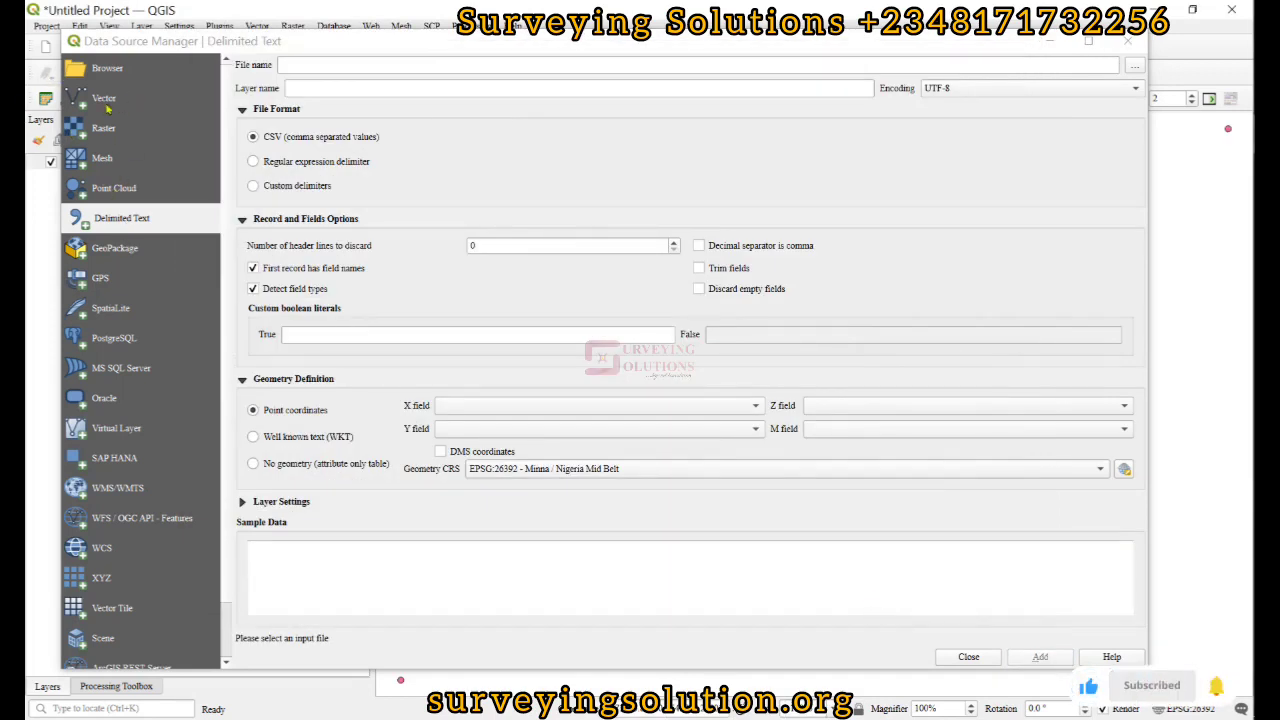
# - Add the OpenStreetMap tile basemap with the preselected Minna to WGS 84 (2) transformation and place it beneath the Sheet 3872 B layer
pyautogui.click(106, 69)
pyautogui.click(320, 315)
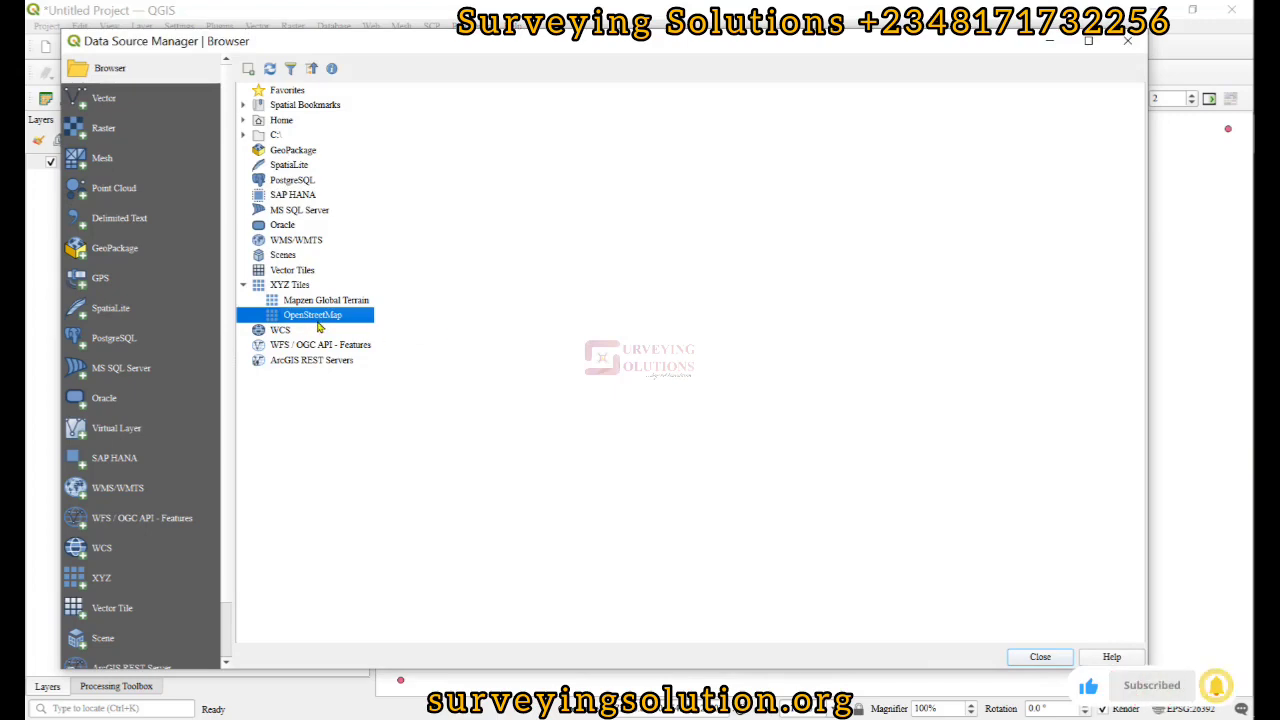
pyautogui.doubleClick(295, 315)
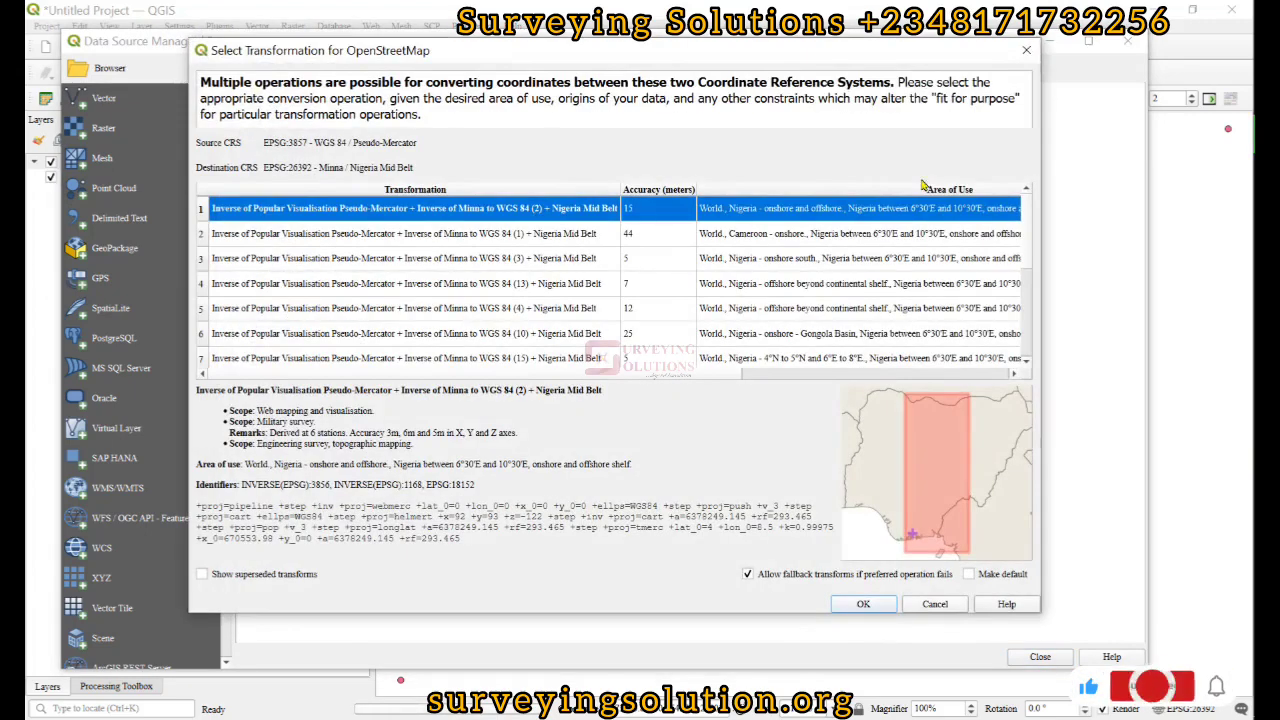
pyautogui.click(865, 605)
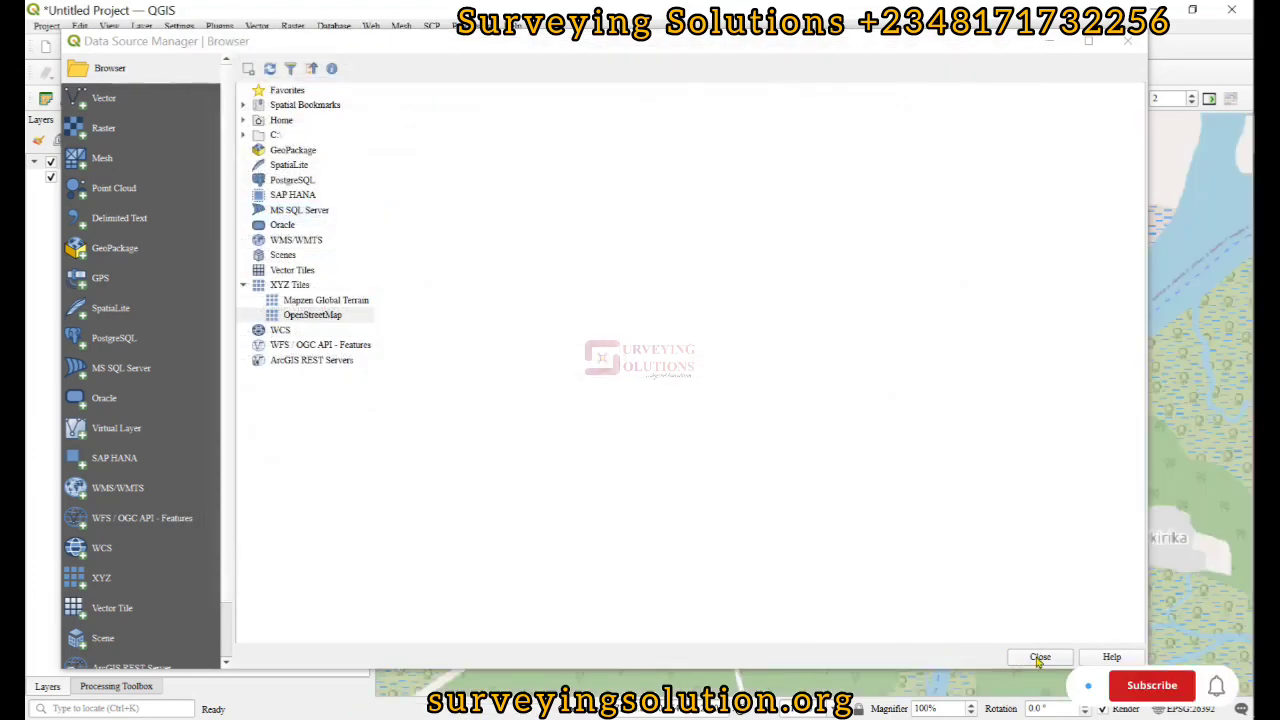
pyautogui.click(1040, 658)
pyautogui.moveTo(154, 166); pyautogui.dragTo(158, 213)
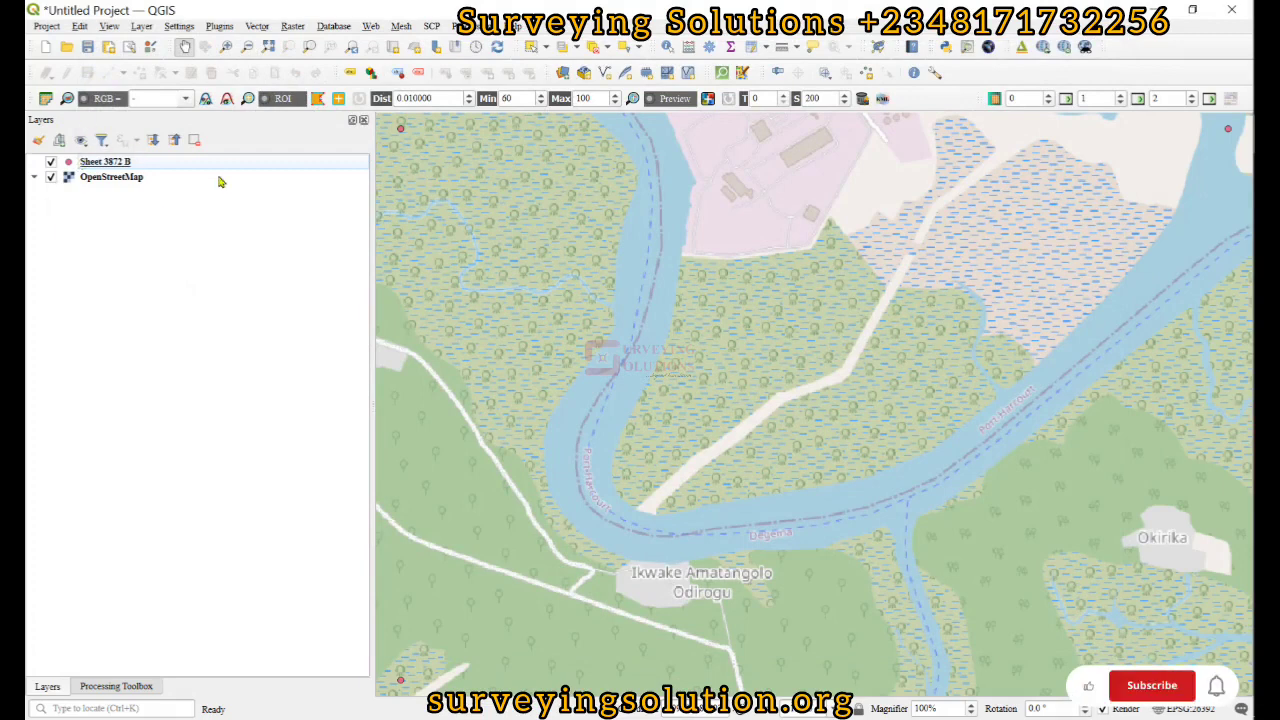
# - Add the Google Hybrid basemap to the project from QuickMapServices
pyautogui.click(371, 27)
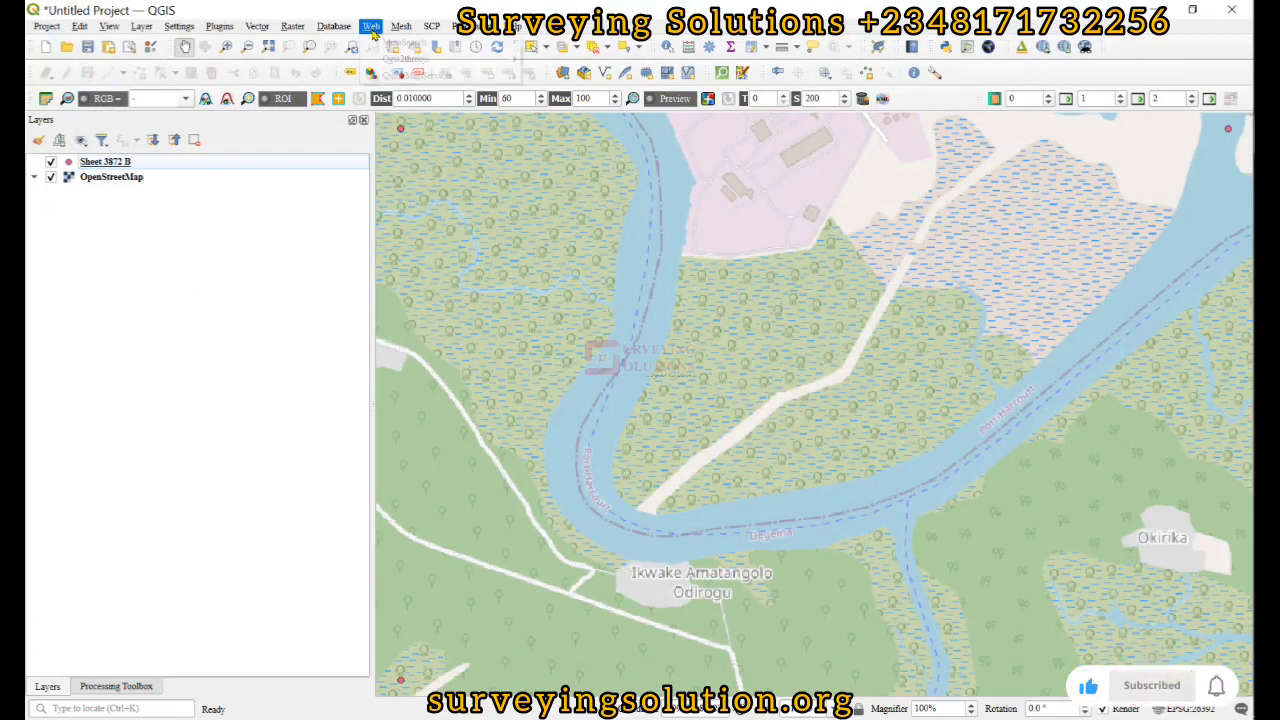
pyautogui.moveTo(405, 76)
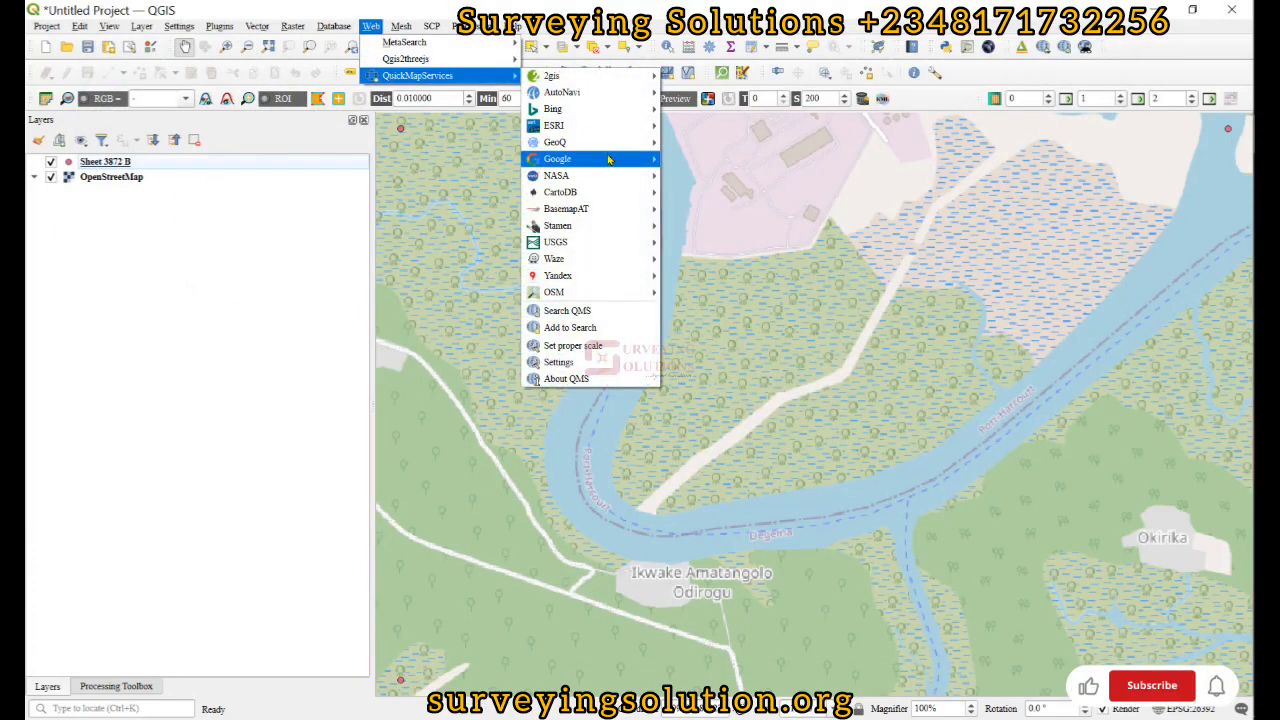
pyautogui.moveTo(608, 159)
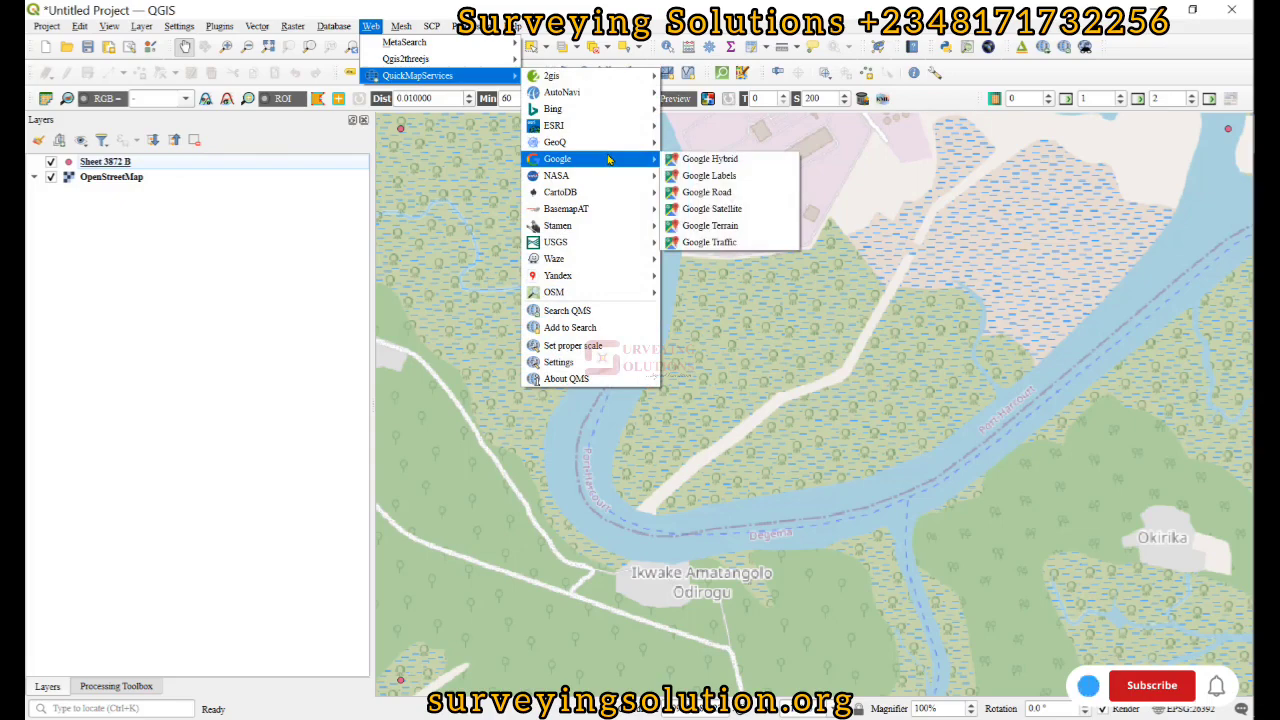
pyautogui.click(734, 162)
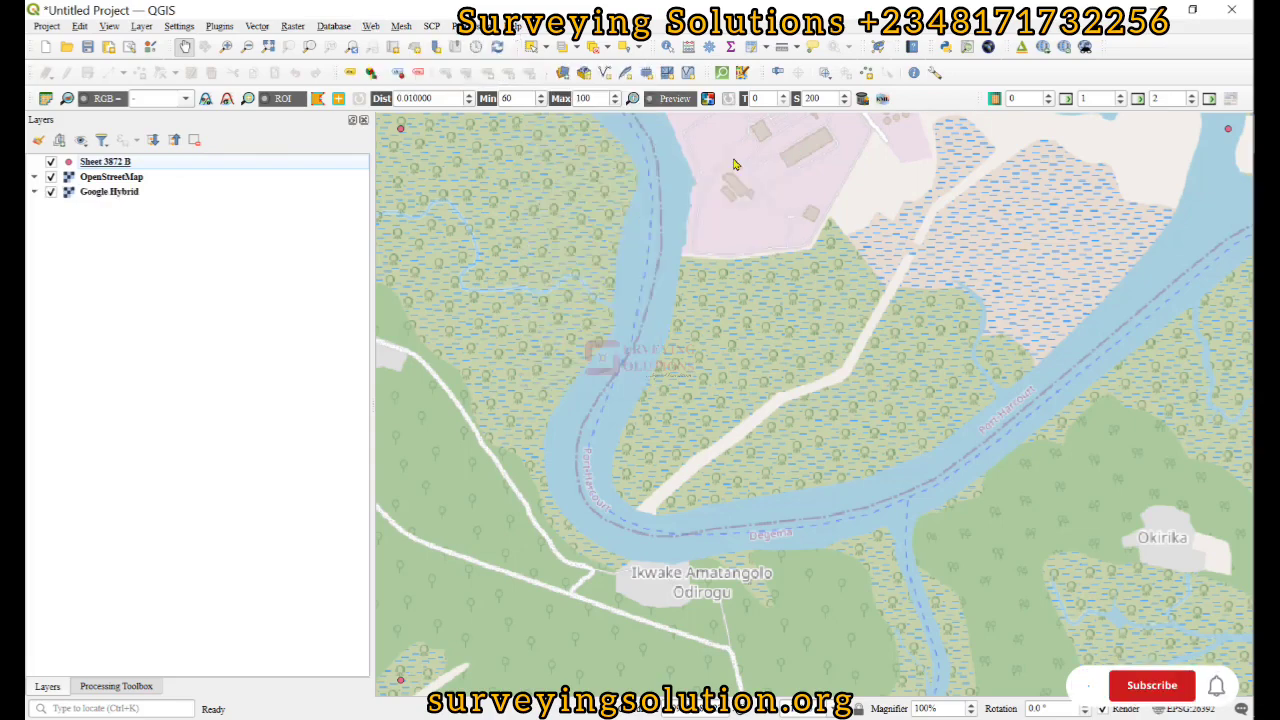
# - Hide the OpenStreetMap basemap and zoom the map to the extent of the Sheet 3872 B layer
pyautogui.click(50, 177)
pyautogui.click(67, 163)
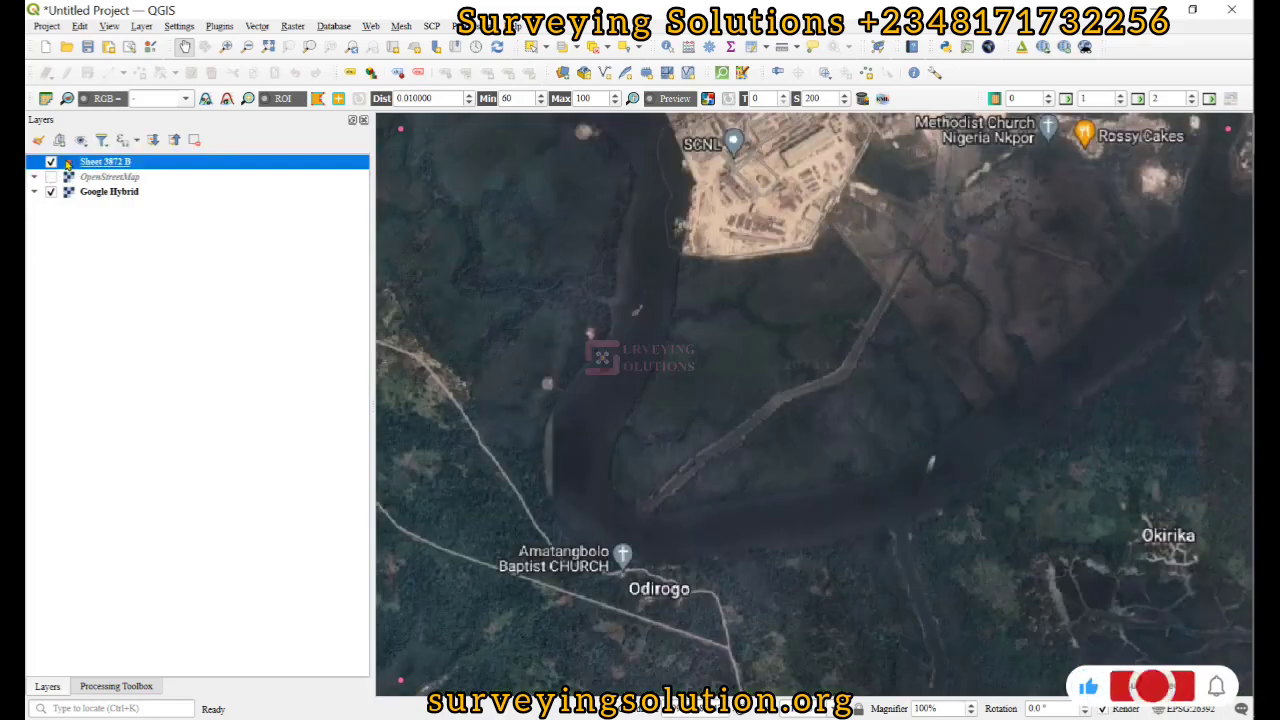
pyautogui.rightClick(67, 163)
pyautogui.click(90, 170)
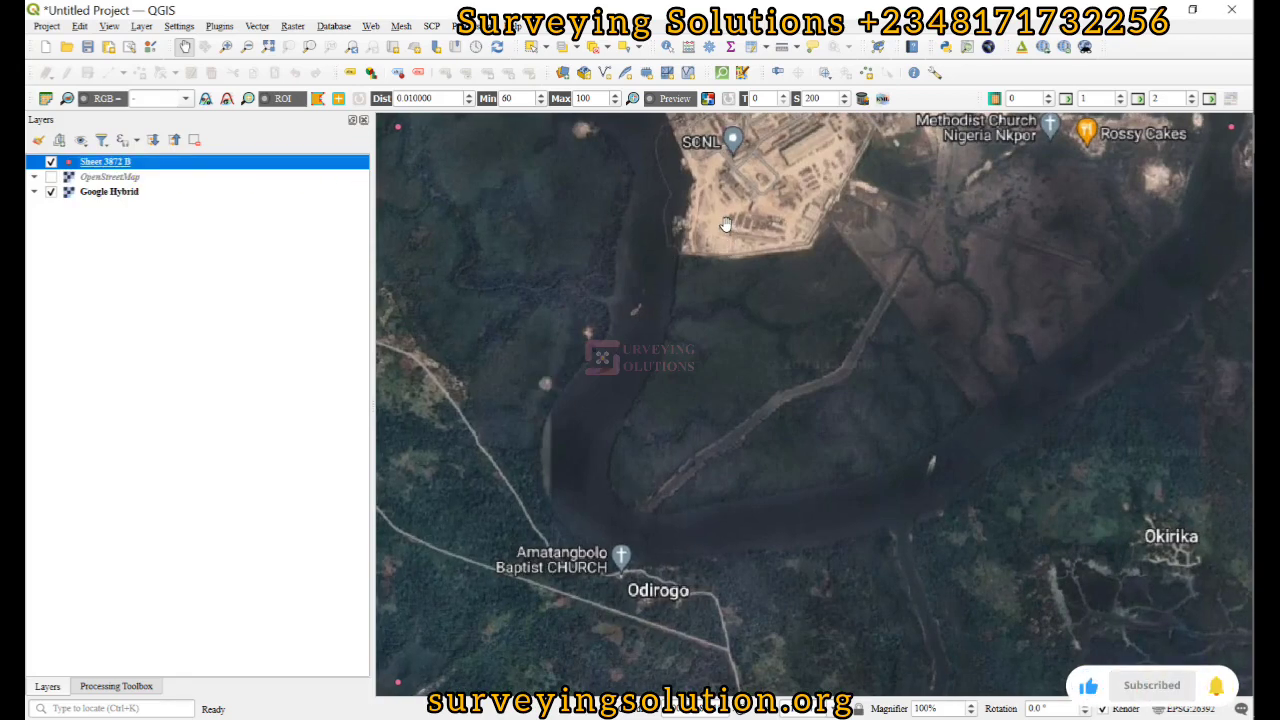
# - Examine the Google Hybrid imagery between the Sheet 3872 B corner points, around the SCNL site, the river and the marshland
pyautogui.scroll(1, 726, 224)
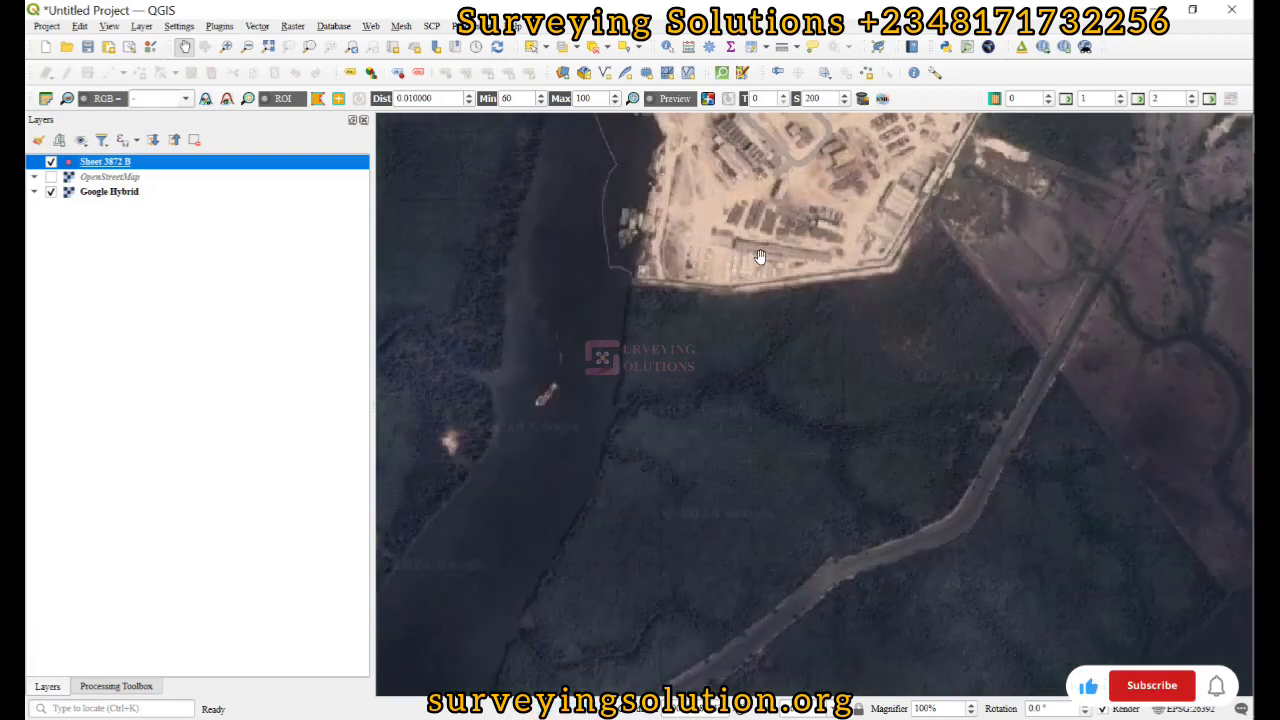
pyautogui.moveTo(731, 164); pyautogui.dragTo(735, 258)
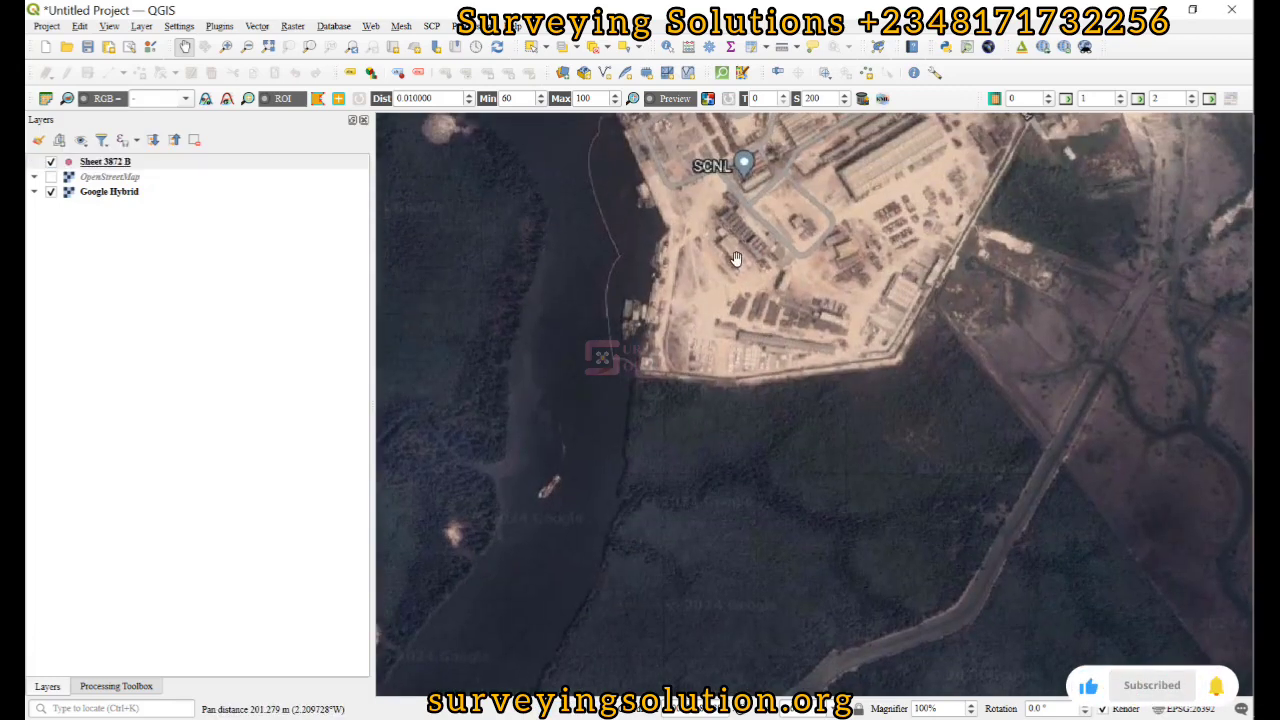
pyautogui.moveTo(623, 275); pyautogui.dragTo(841, 423)
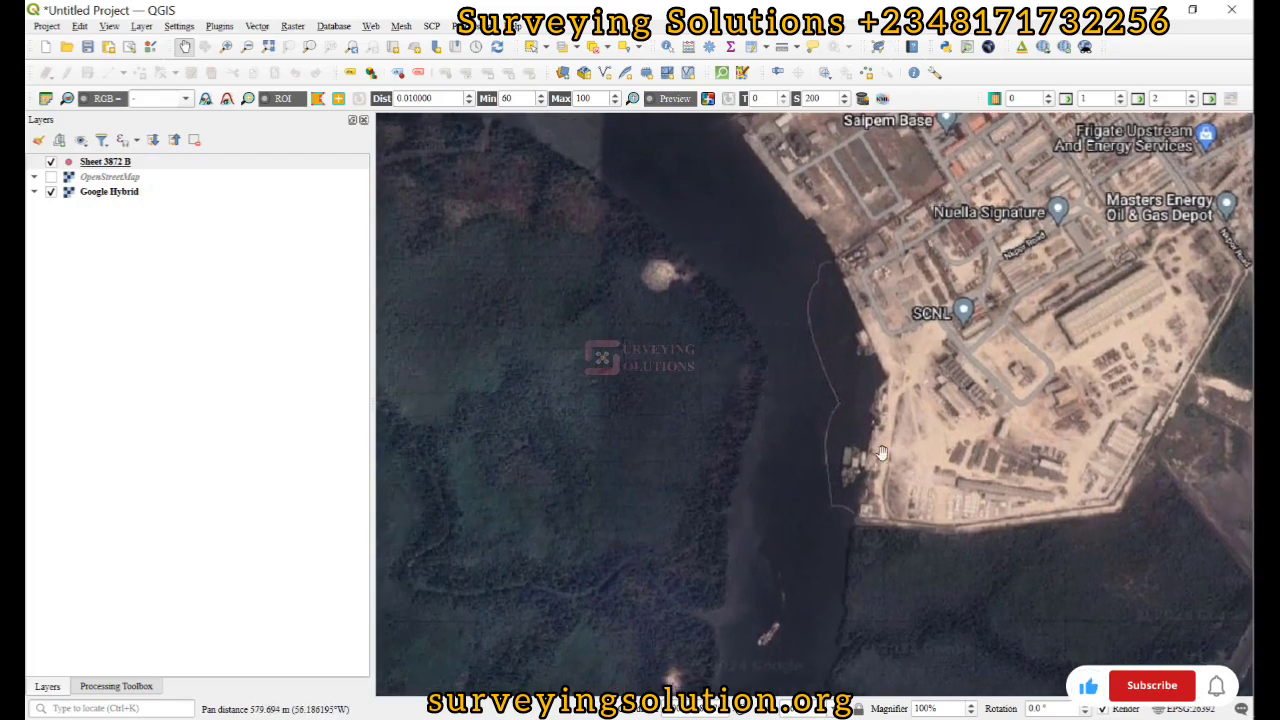
pyautogui.scroll(-1, 778, 384)
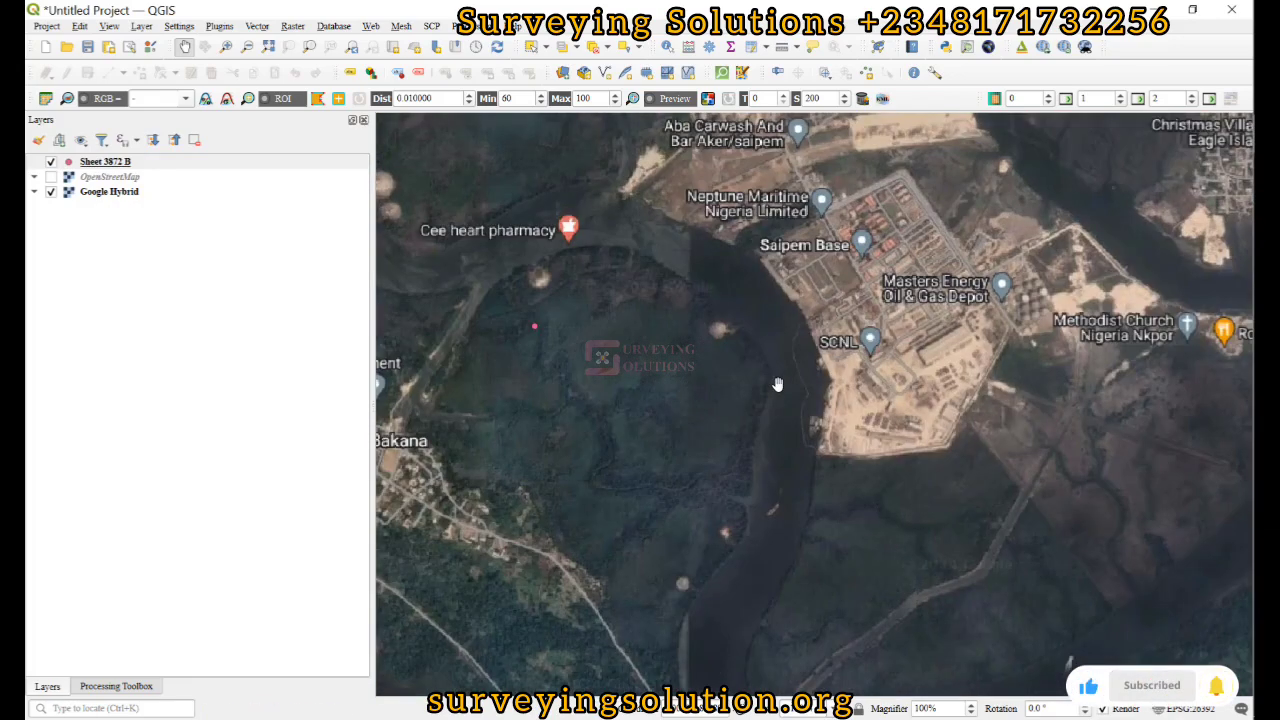
pyautogui.moveTo(778, 503); pyautogui.dragTo(623, 329)
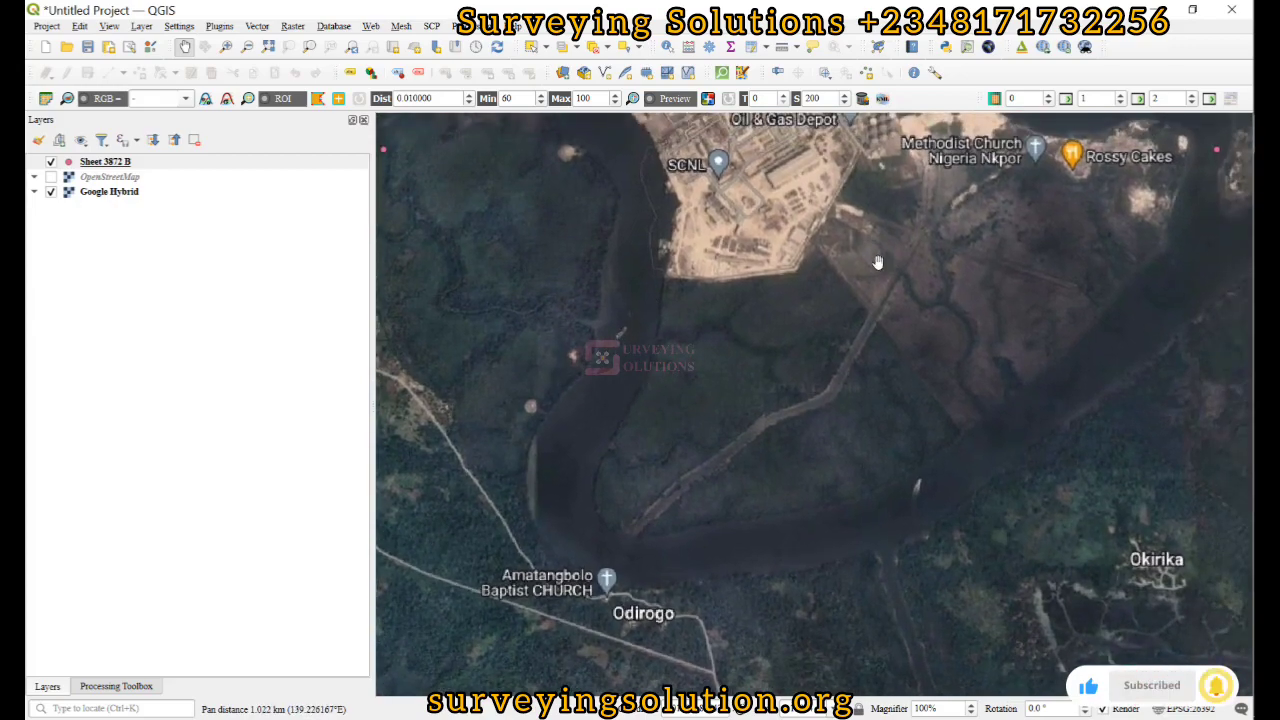
pyautogui.scroll(1, 938, 288)
pyautogui.scroll(2, 938, 288)
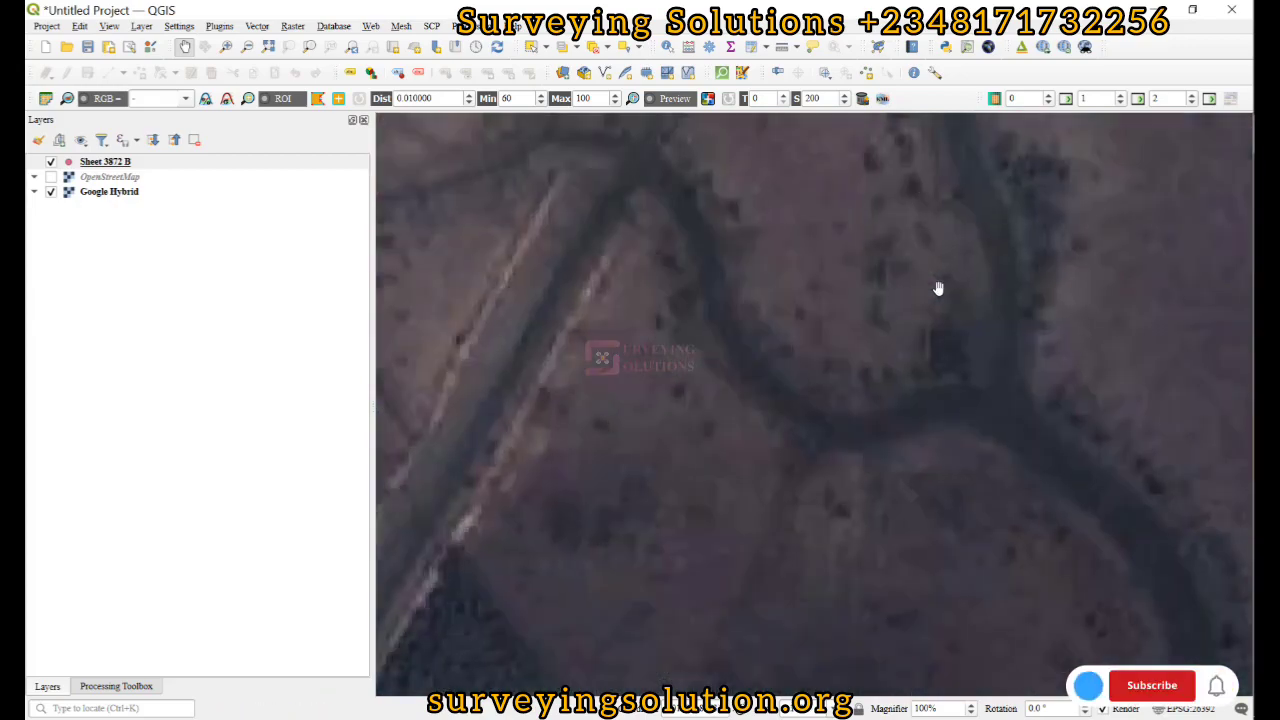
pyautogui.scroll(-2, 938, 288)
pyautogui.moveTo(626, 198); pyautogui.dragTo(748, 346)
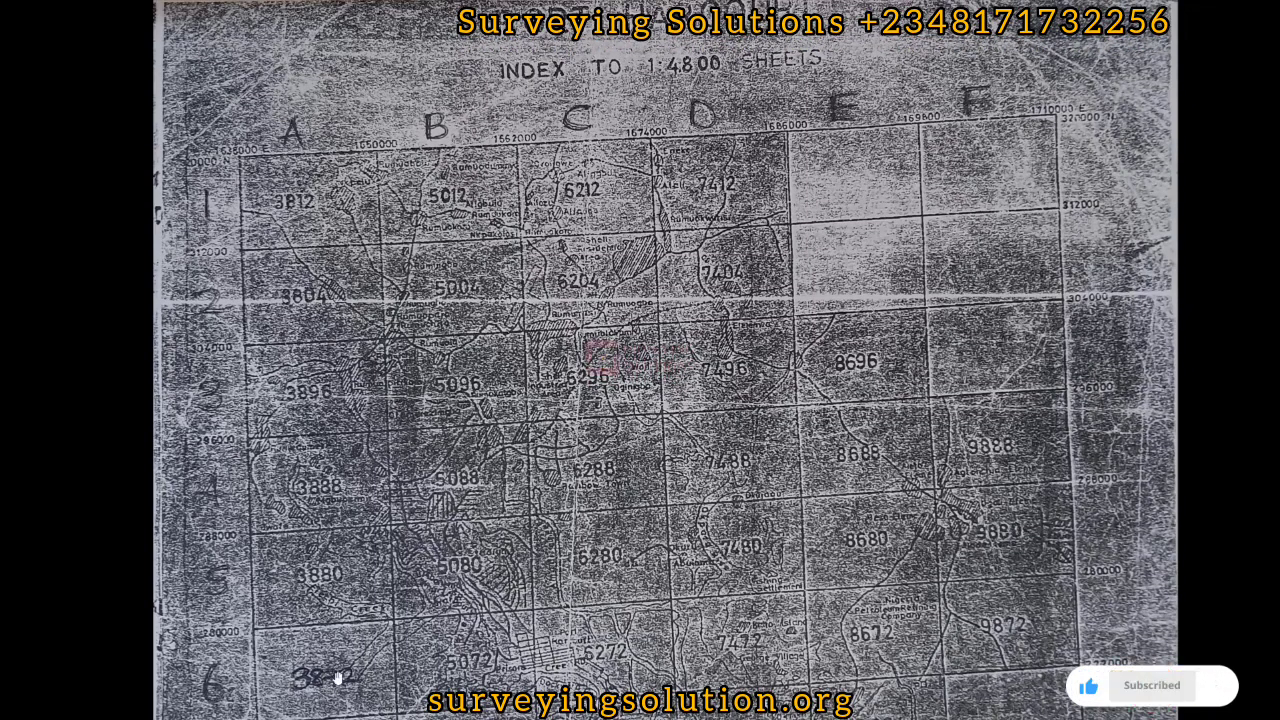
# - Compare the scanned index to 1:4800 sheets with the imagery around the corner points, and check the Sheet 3872 coordinates in Excel
pyautogui.scroll(-2, 345, 620)
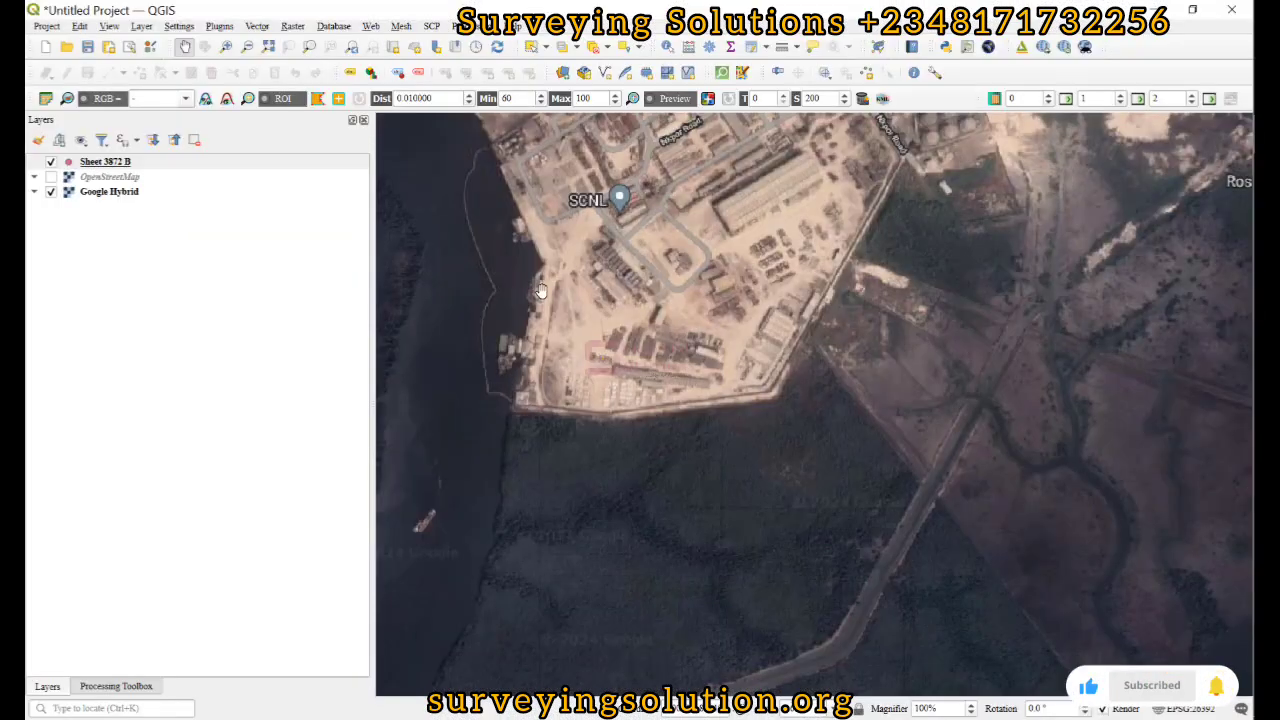
pyautogui.moveTo(693, 227); pyautogui.dragTo(836, 430)
pyautogui.scroll(-1, 814, 395)
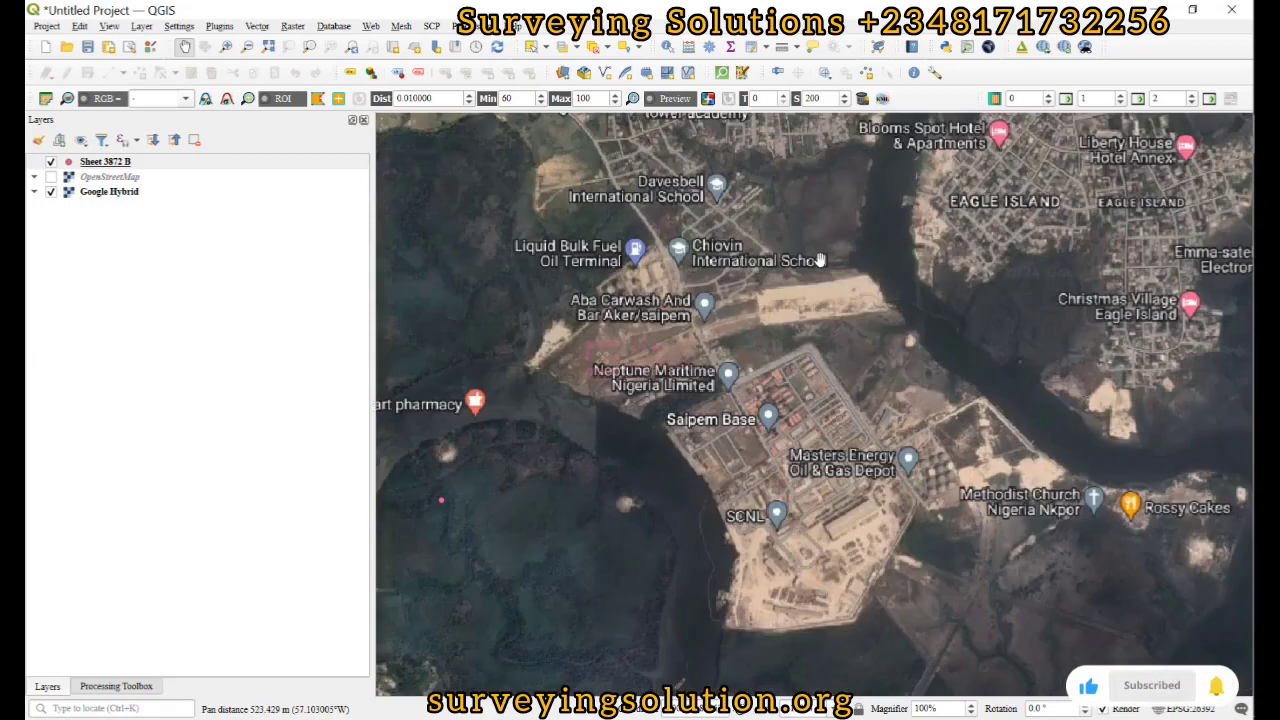
pyautogui.scroll(-1, 804, 278)
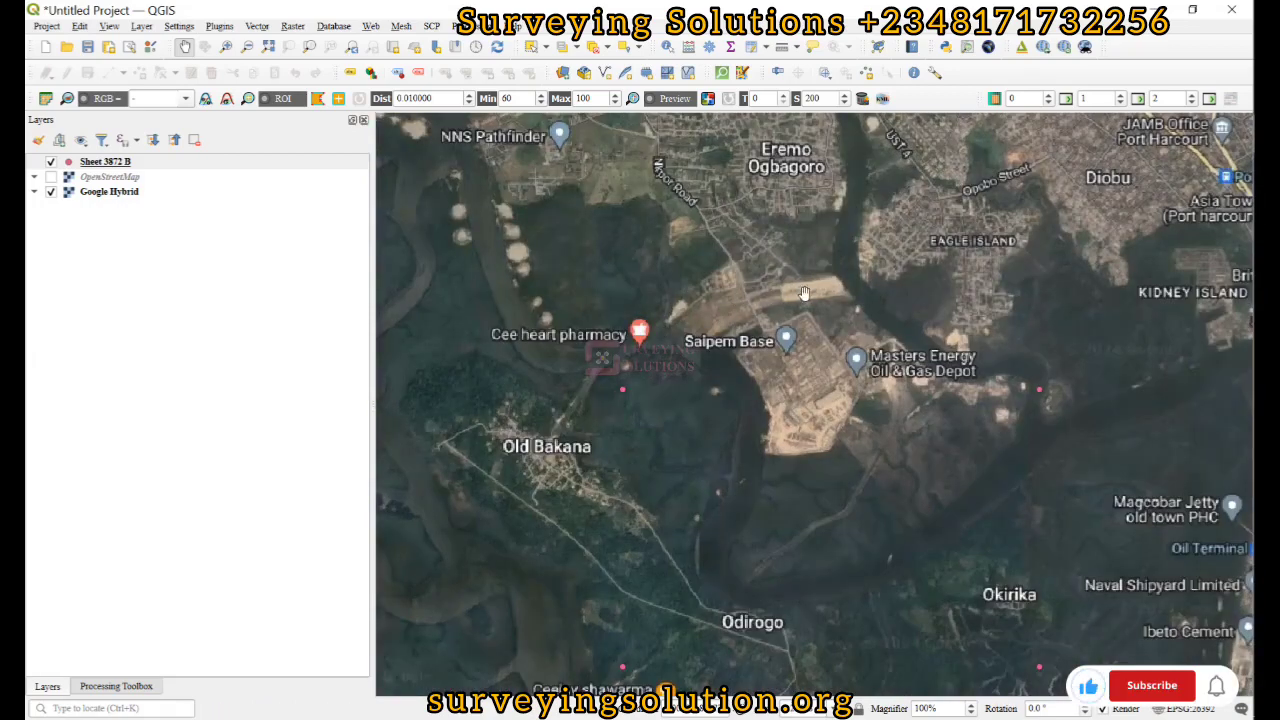
pyautogui.moveTo(871, 261); pyautogui.dragTo(757, 507)
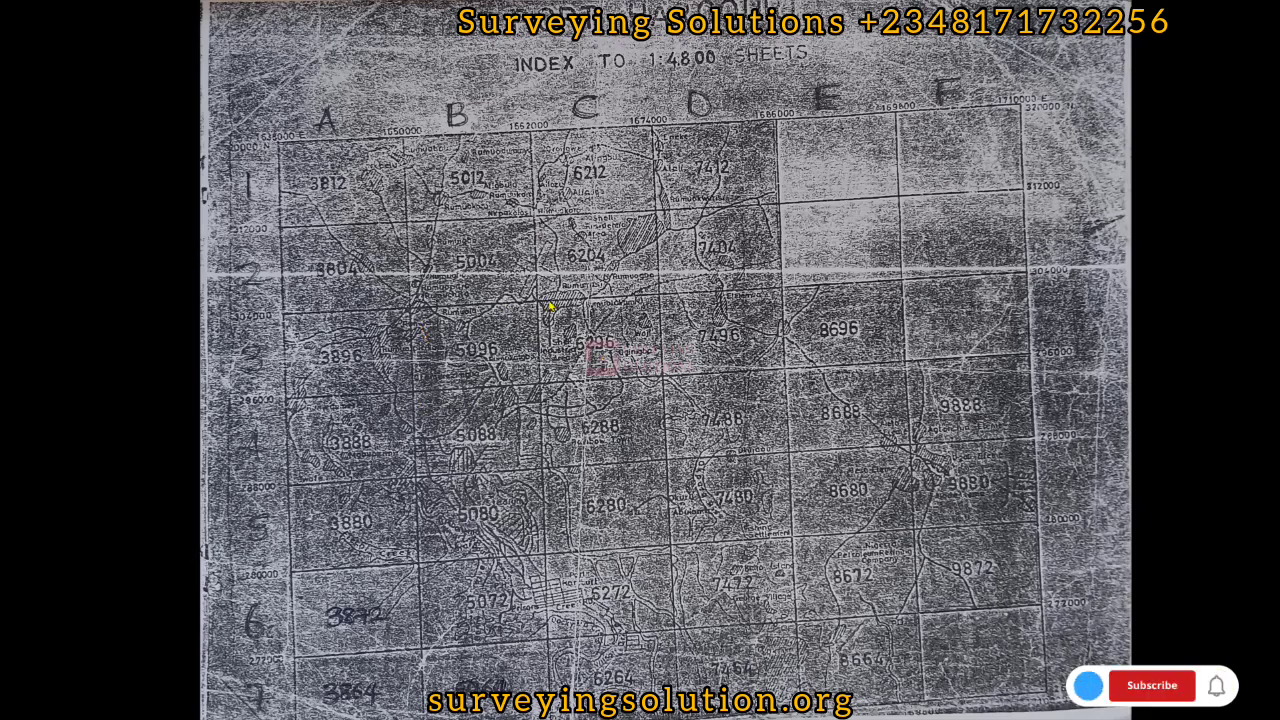
pyautogui.hotkey('alt', 'Tab')
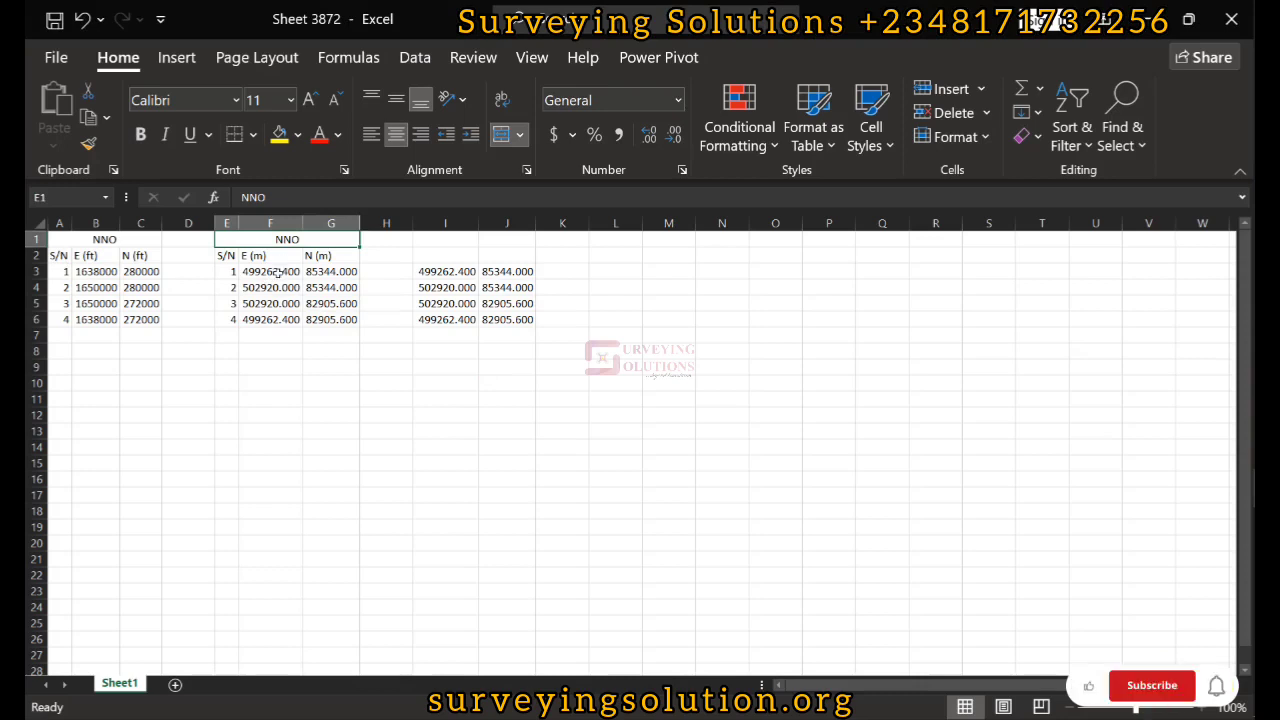
pyautogui.hotkey('alt', 'Tab')
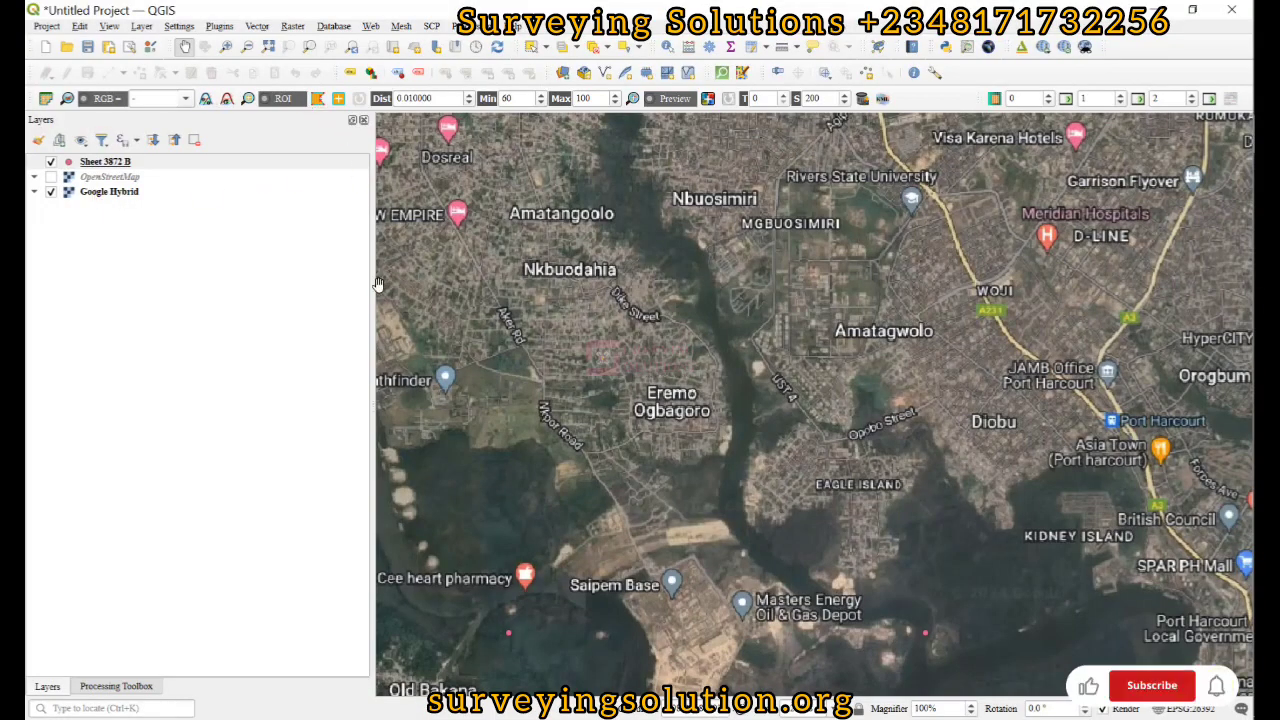
# - Widen the QGIS map canvas and zoom to the Sheet 3872 B layer to inspect the imagery around Okirika
pyautogui.moveTo(376, 287); pyautogui.dragTo(221, 305)
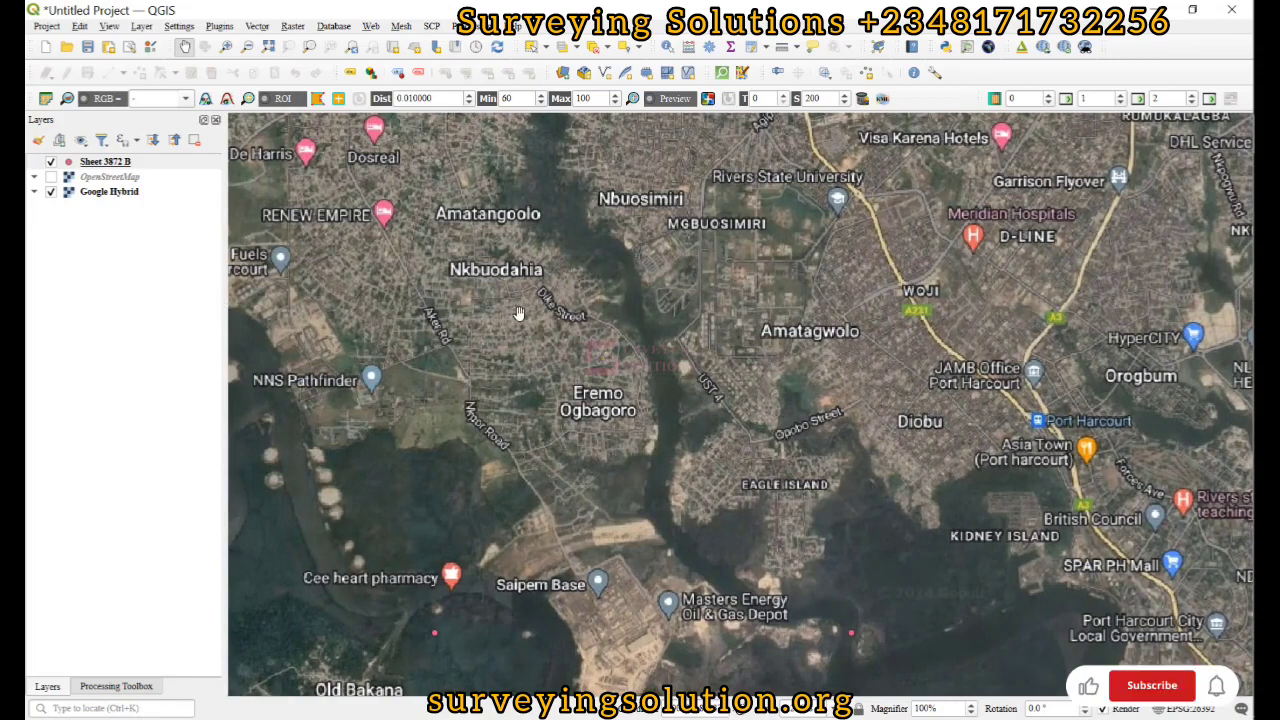
pyautogui.click(134, 166)
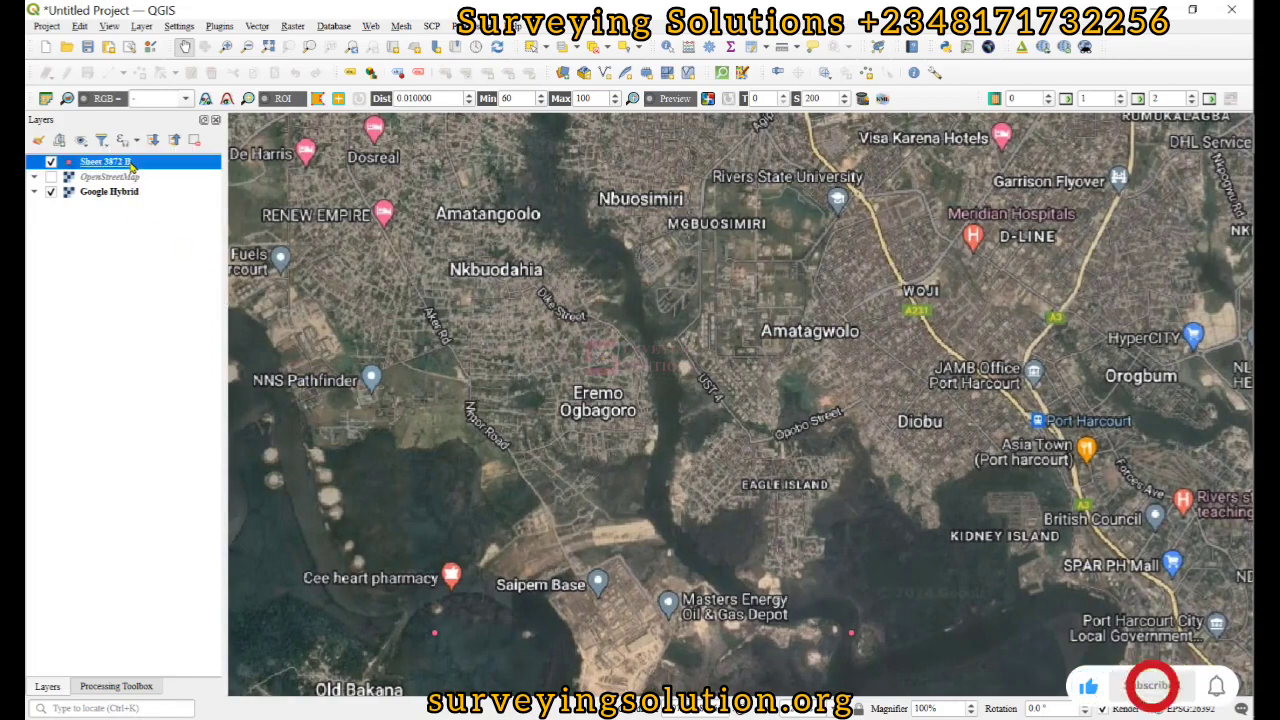
pyautogui.rightClick(162, 168)
pyautogui.click(170, 172)
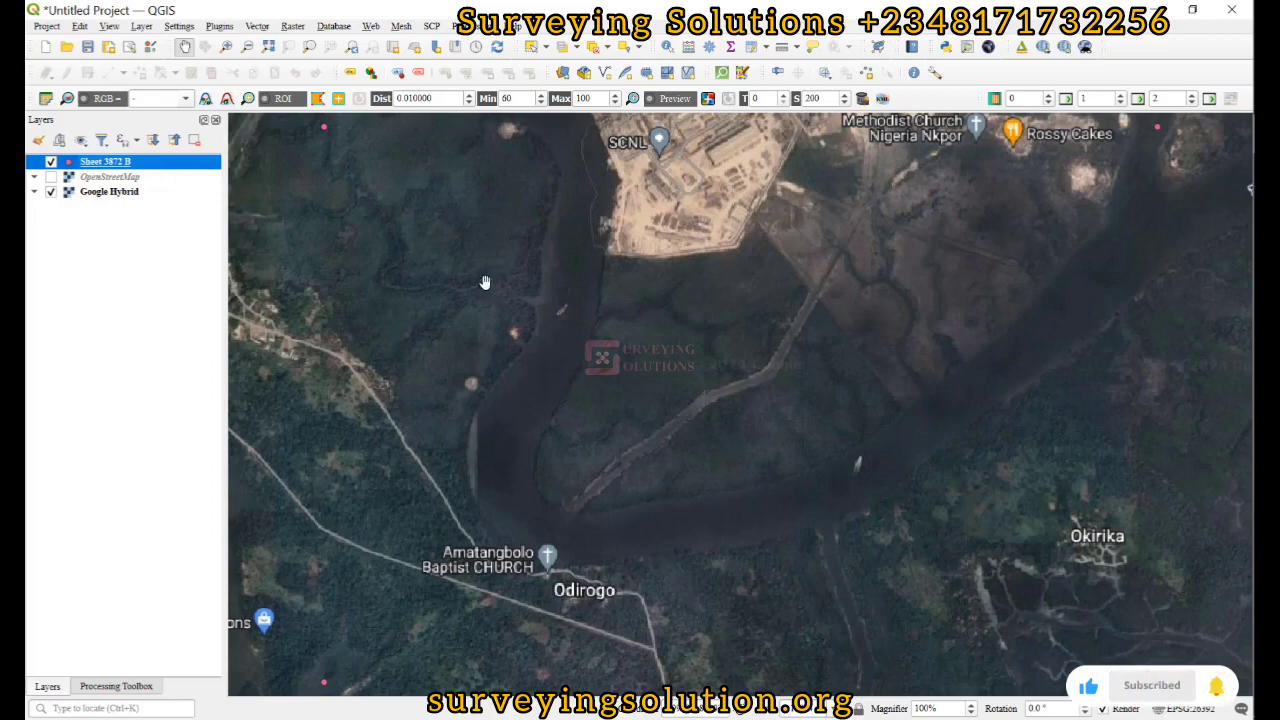
pyautogui.scroll(2, 1128, 586)
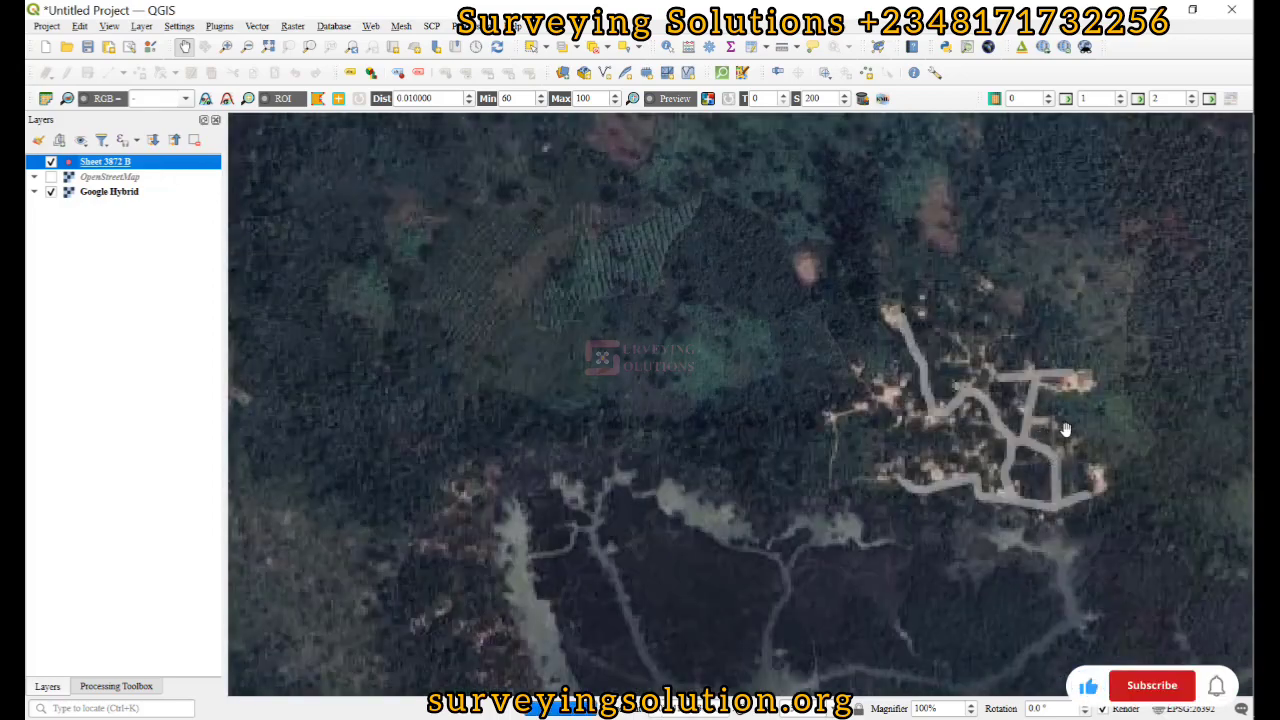